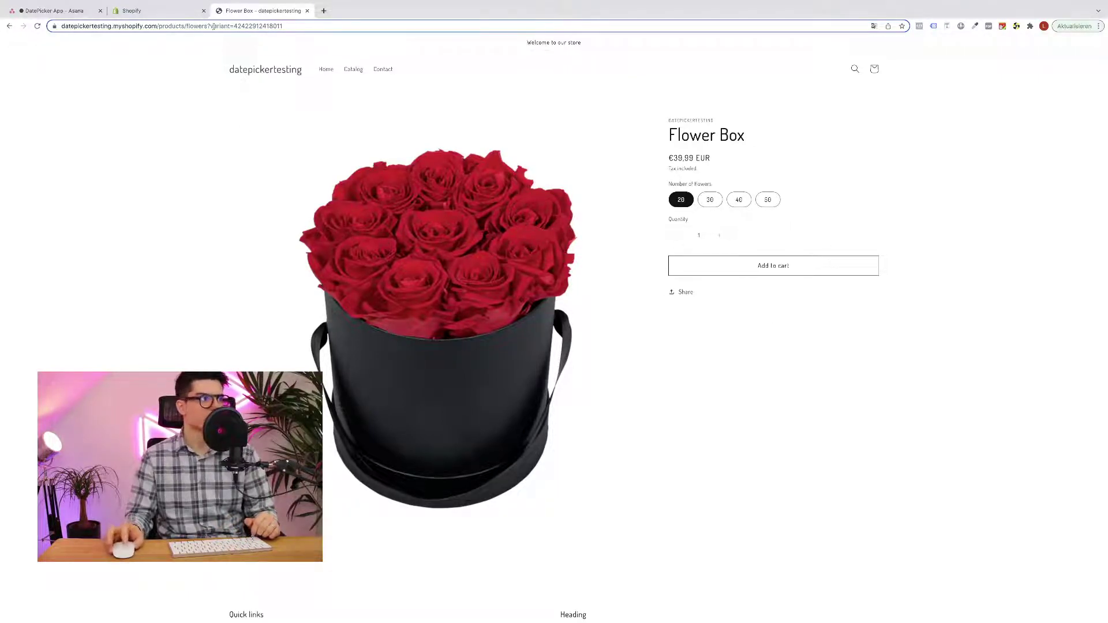
Switch from the Flower Box storefront to the Shopify admin Apps page.
click(156, 13)
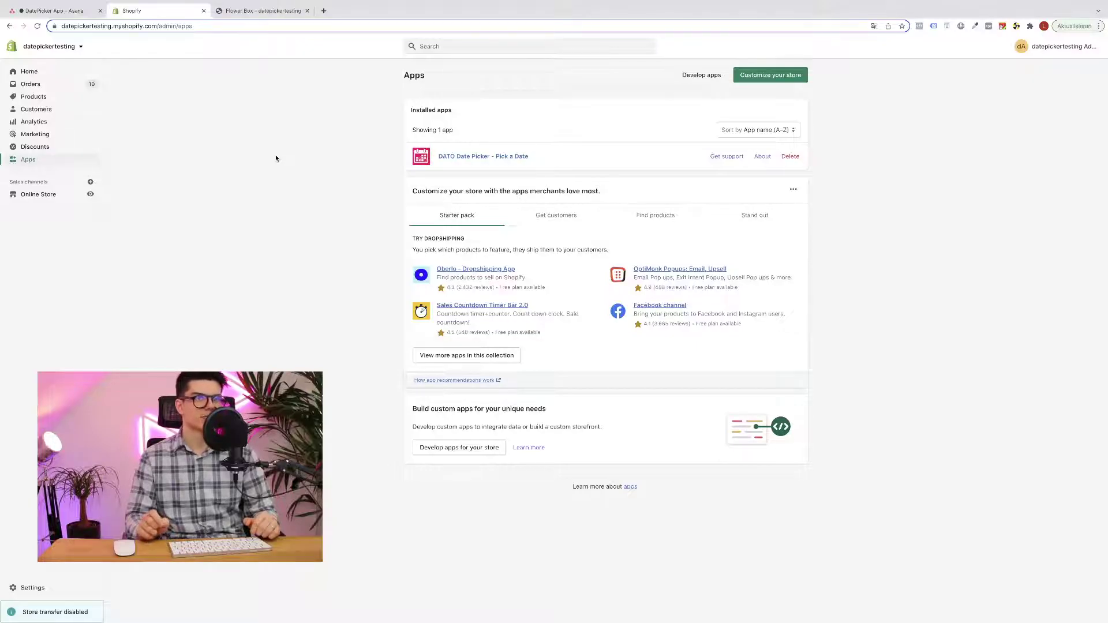
Open 'DATO Date Picker - Pick a Date' from the installed apps list.
click(465, 159)
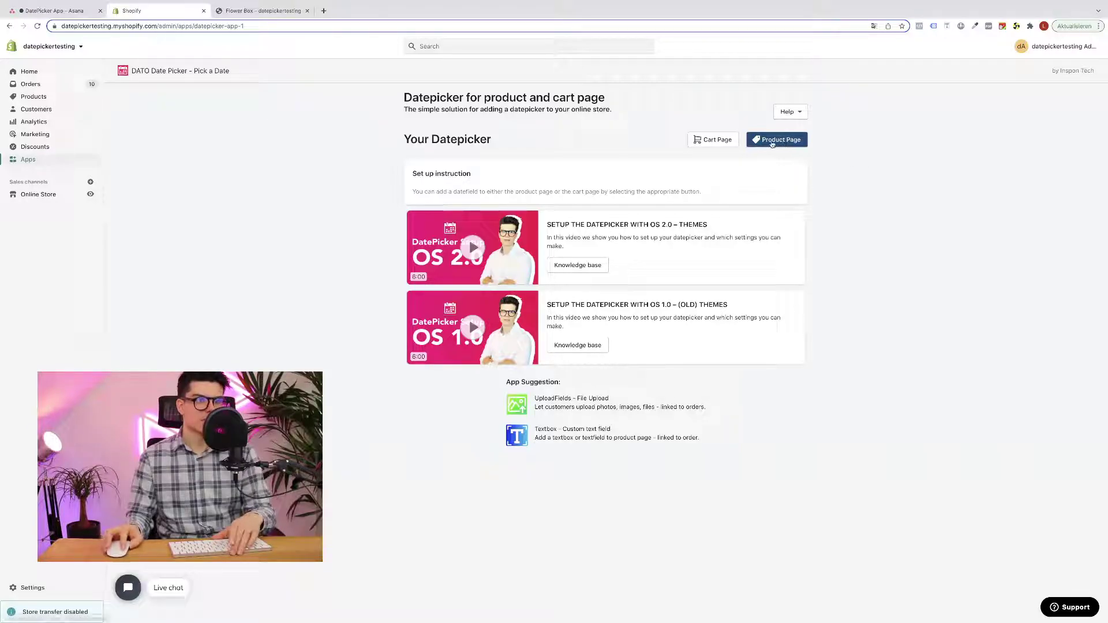
Create a Product Page datepicker and enter 'Test' as its field name.
click(777, 142)
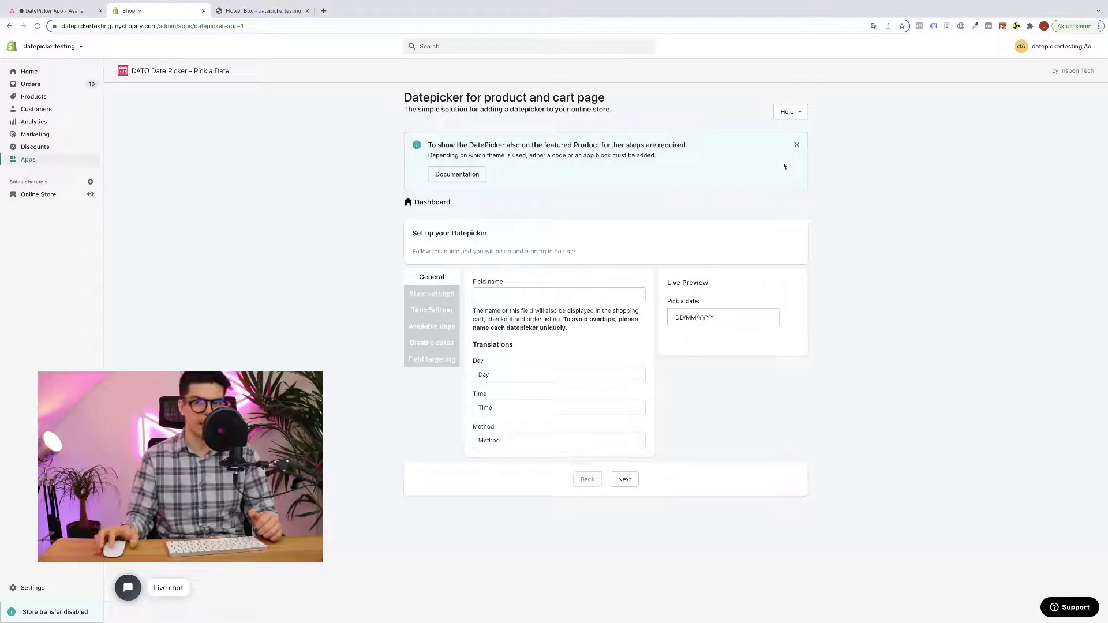
click(569, 292)
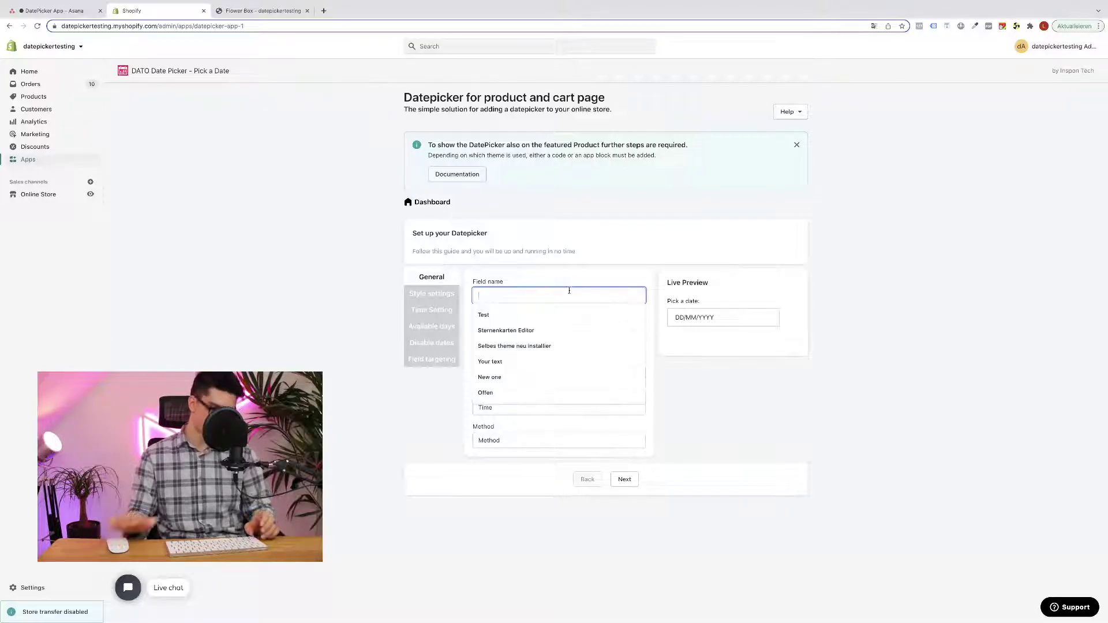
text(Test)
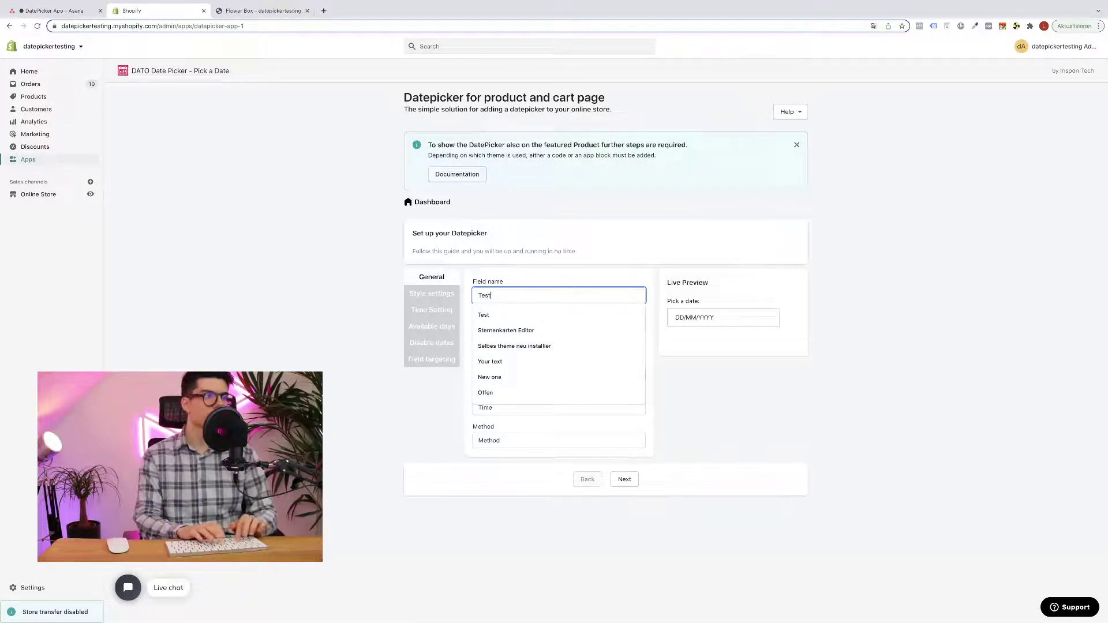
click(604, 277)
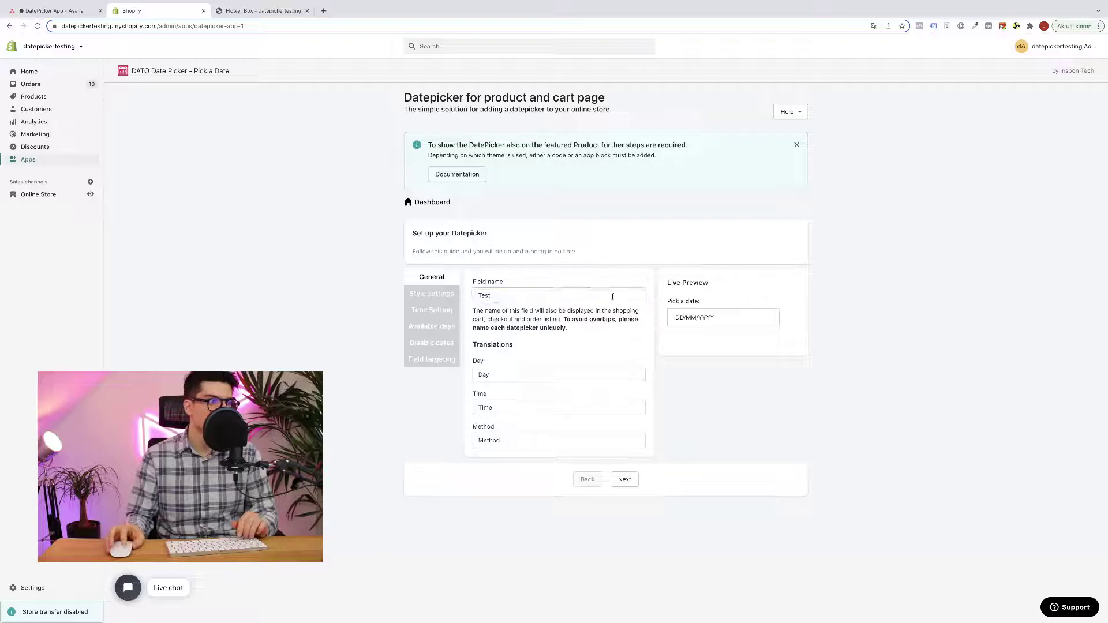
scroll(611, 296, down, 1)
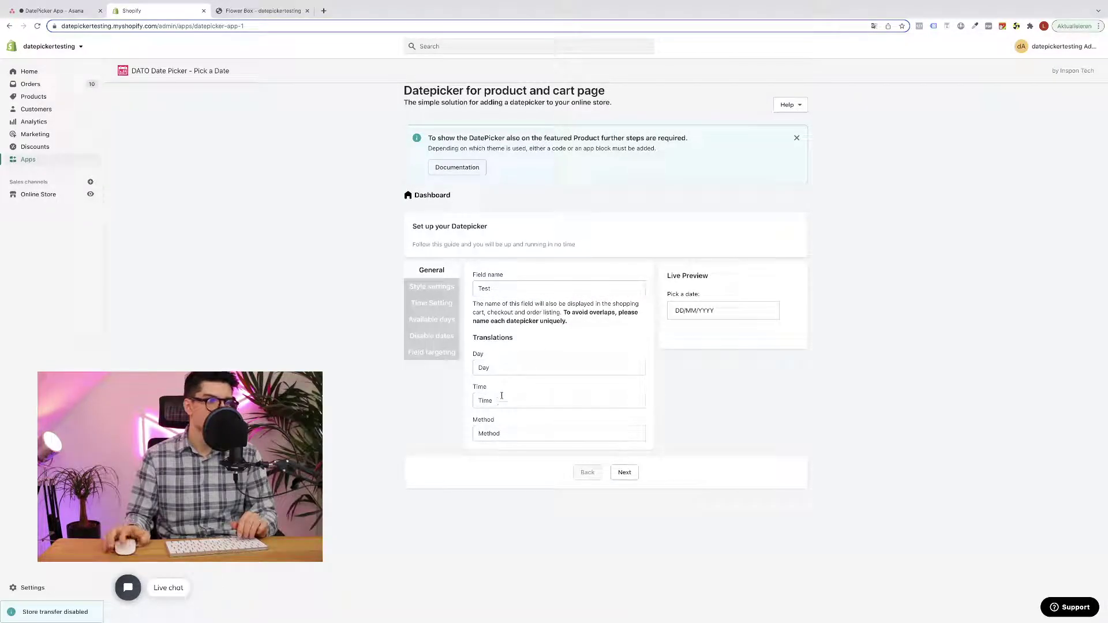
In Style settings, switch the datepicker Type to Calendar after trying the live preview.
click(630, 474)
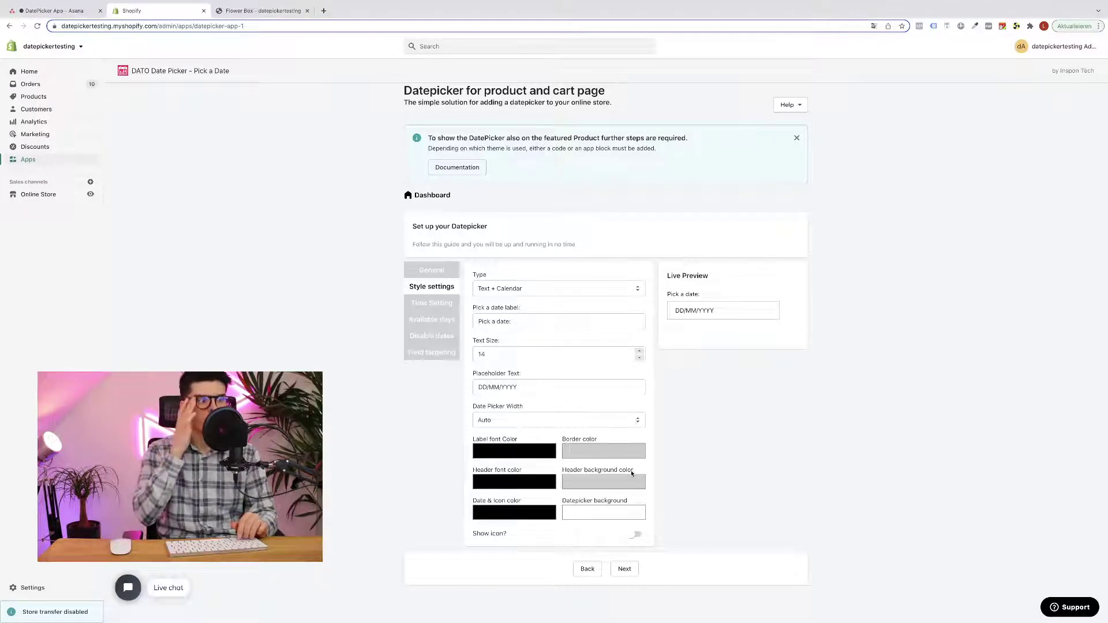
click(522, 290)
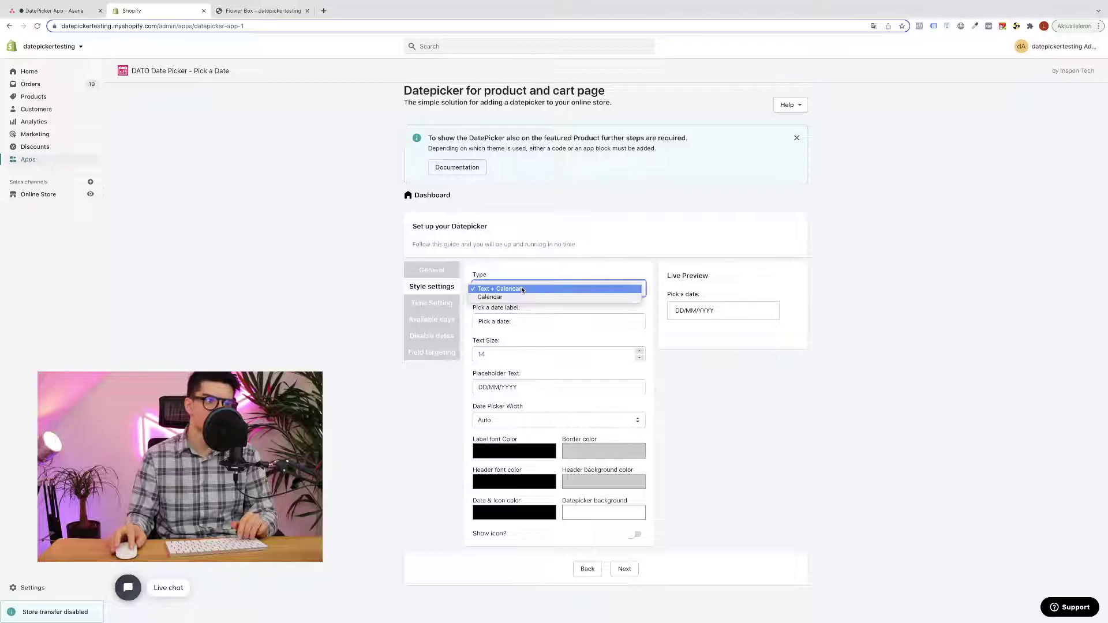
click(520, 290)
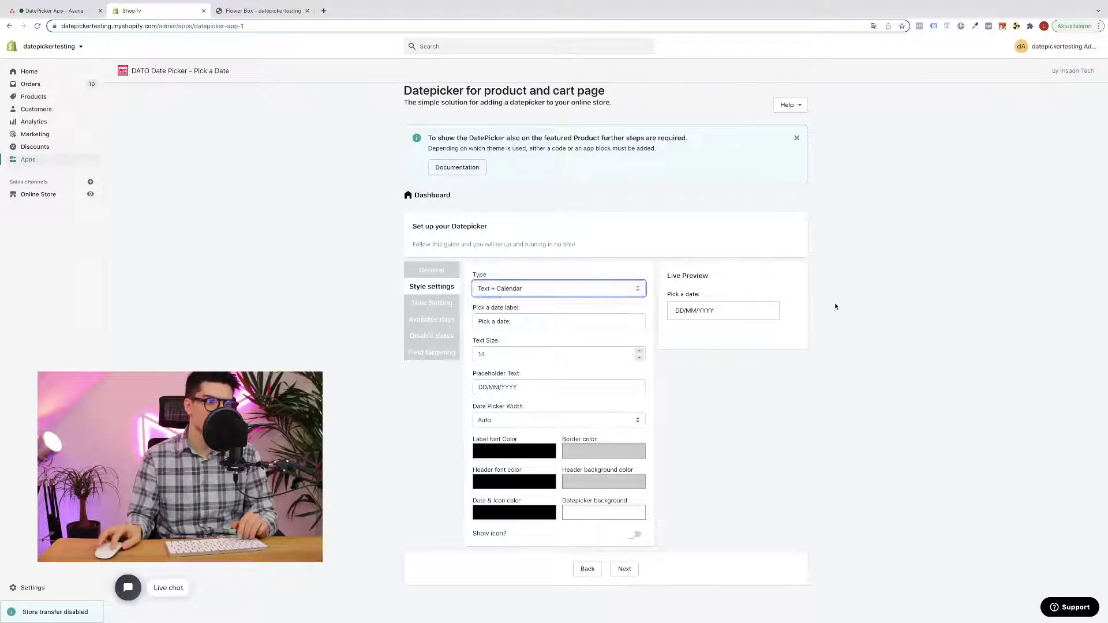
click(715, 314)
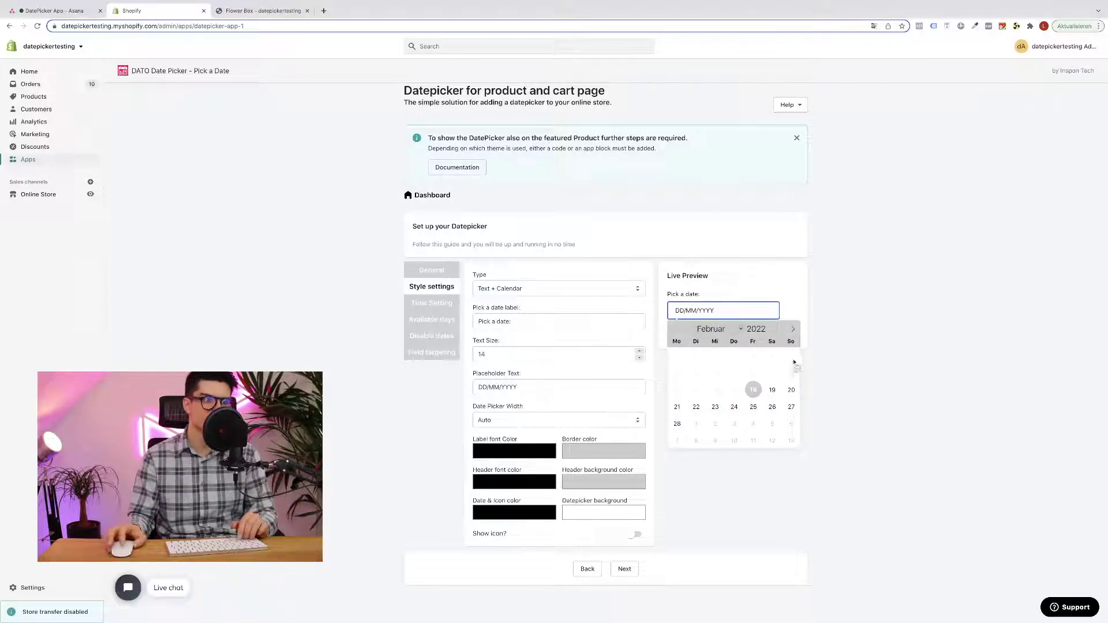
click(853, 349)
click(546, 291)
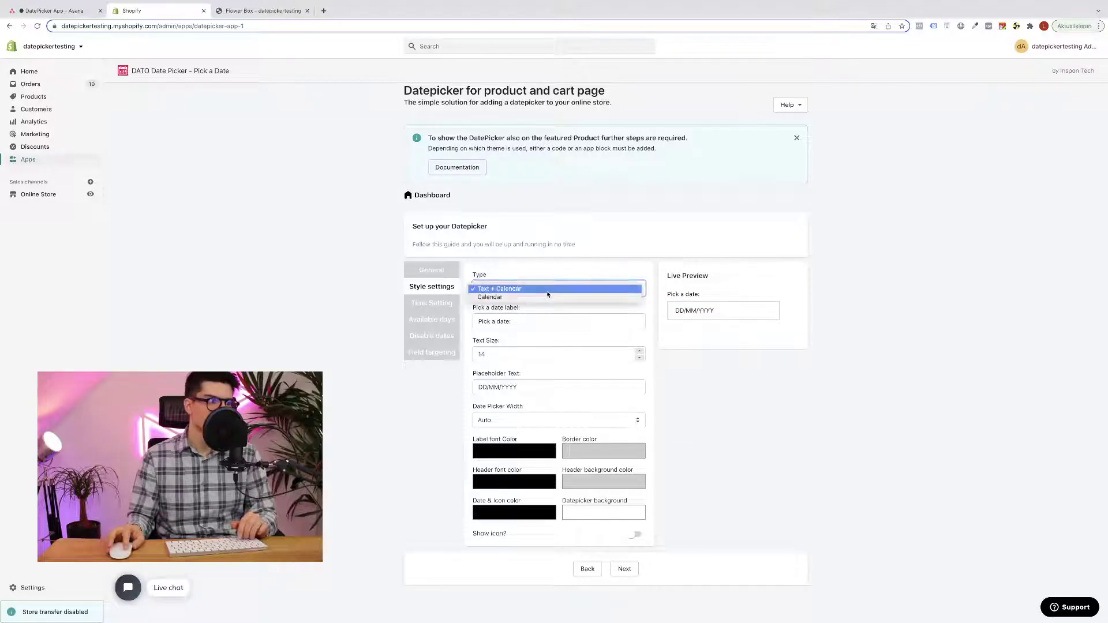
click(543, 297)
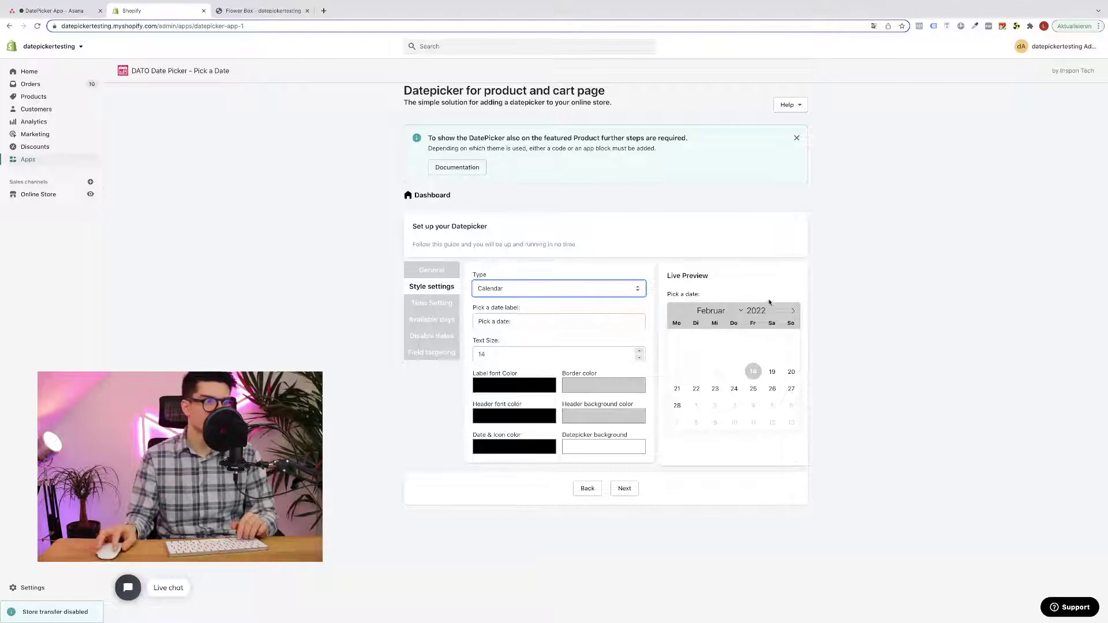
Set the calendar header background to black and its font colour to white (#ffffff).
click(524, 416)
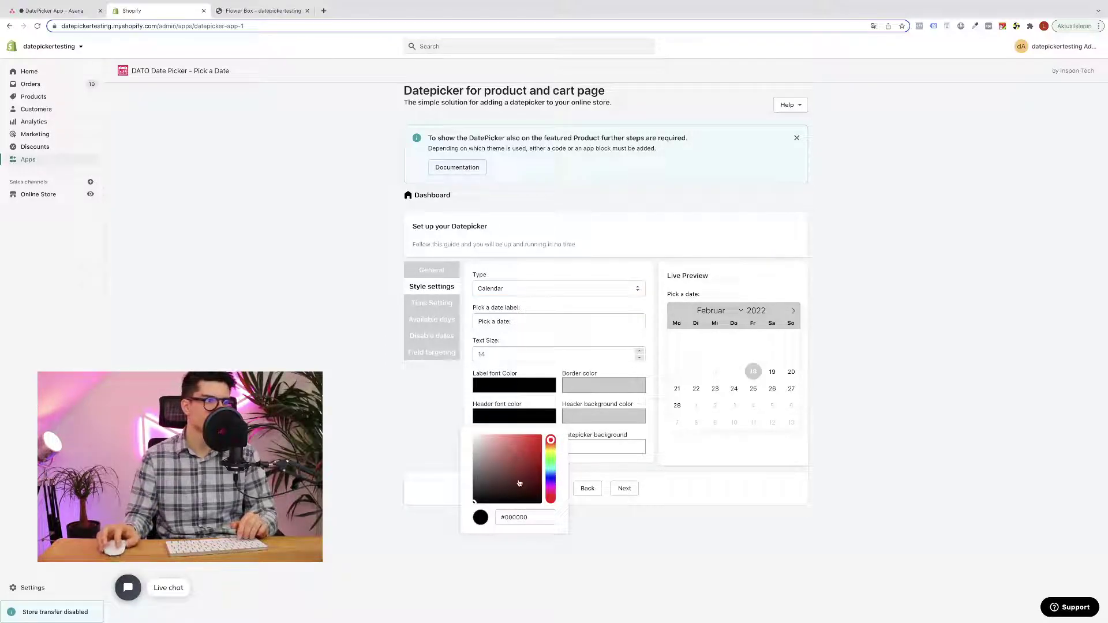
mouse_move(519, 483)
mouse_down()
mouse_move(474, 436)
mouse_move(458, 463)
mouse_move(461, 516)
mouse_up()
click(461, 515)
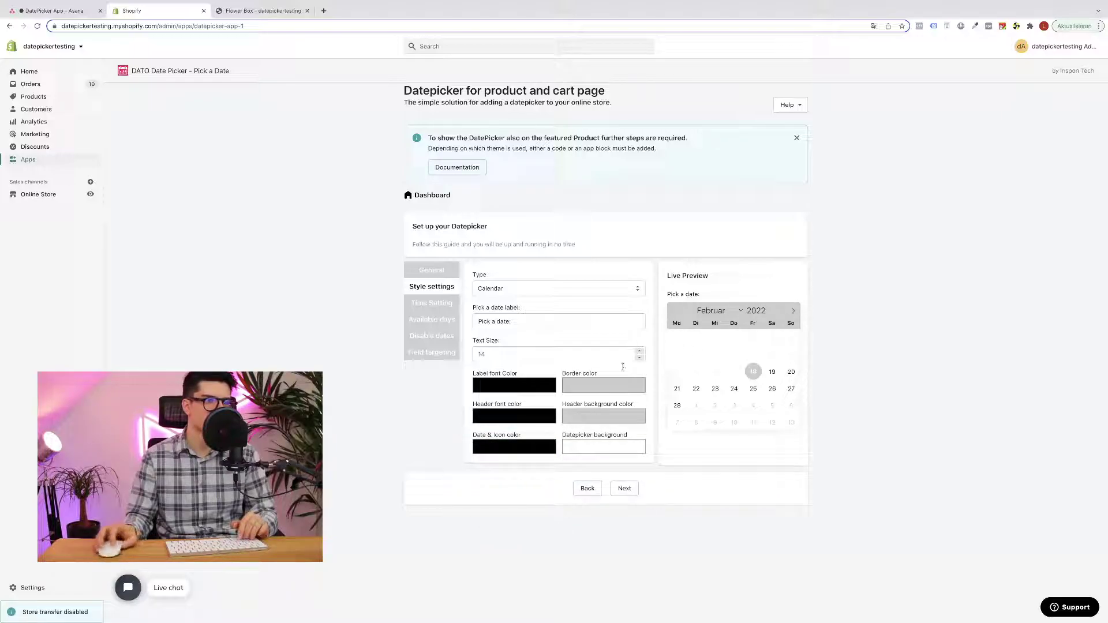
click(601, 423)
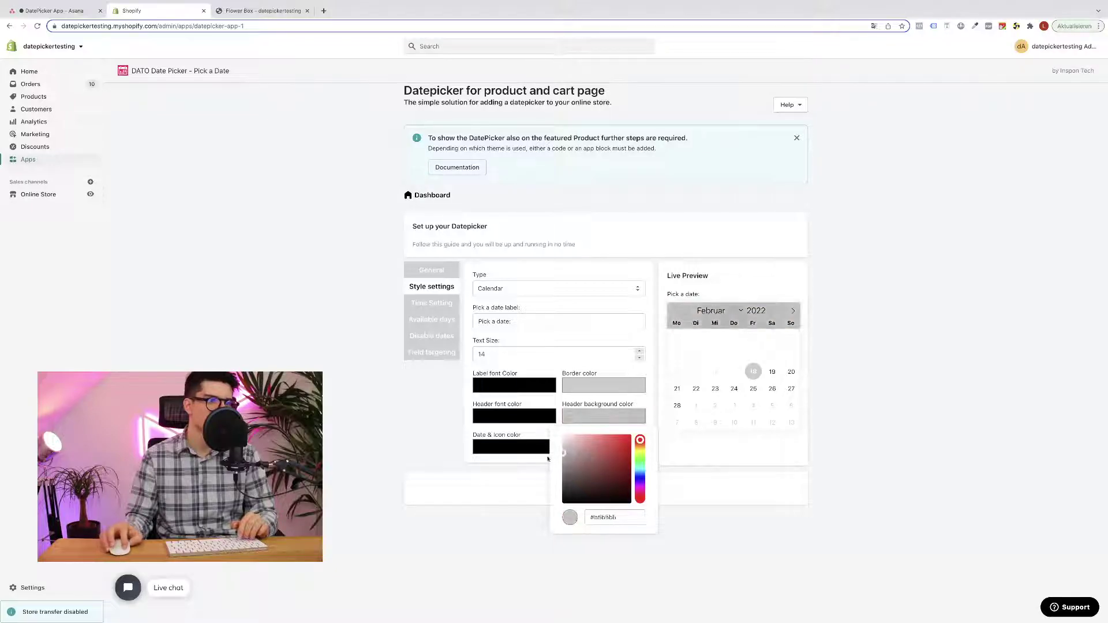
drag(606, 438, 542, 510)
click(495, 456)
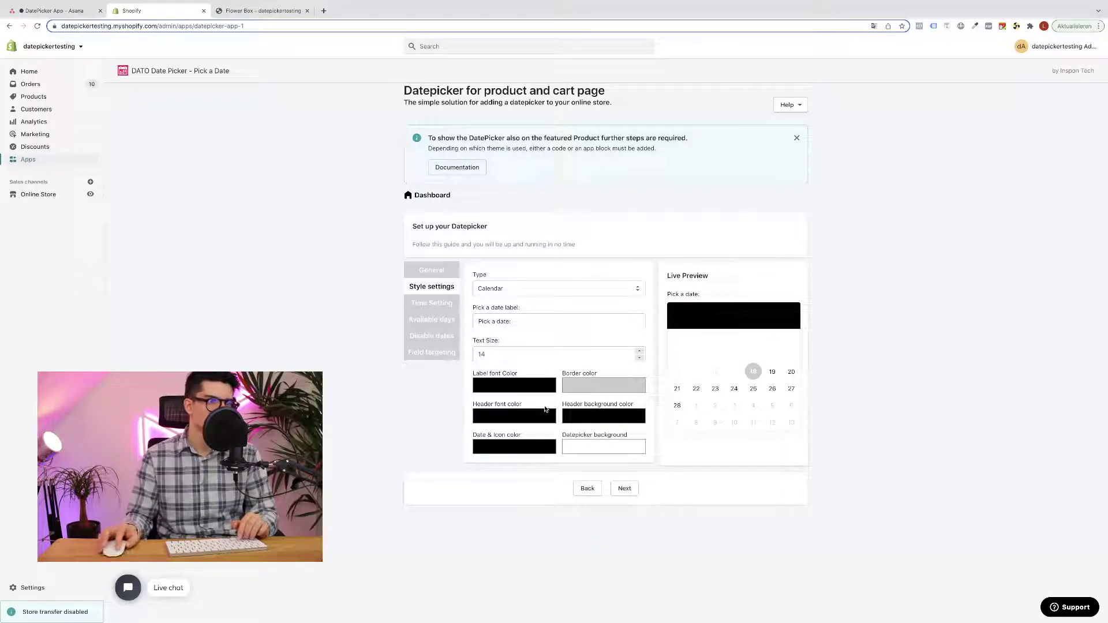
click(544, 424)
click(476, 434)
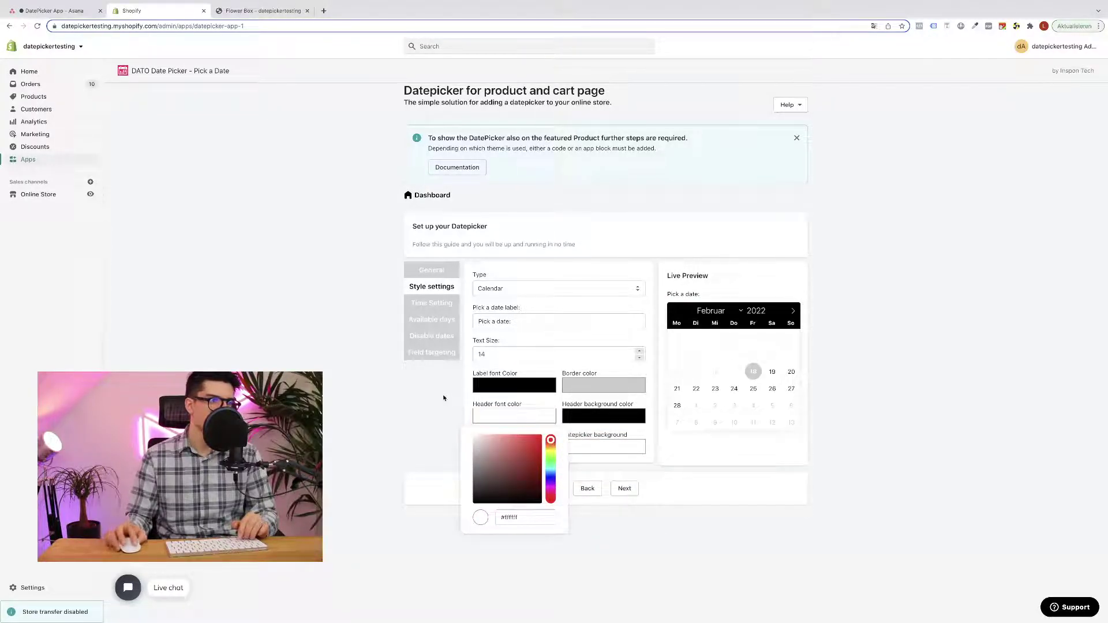
click(885, 373)
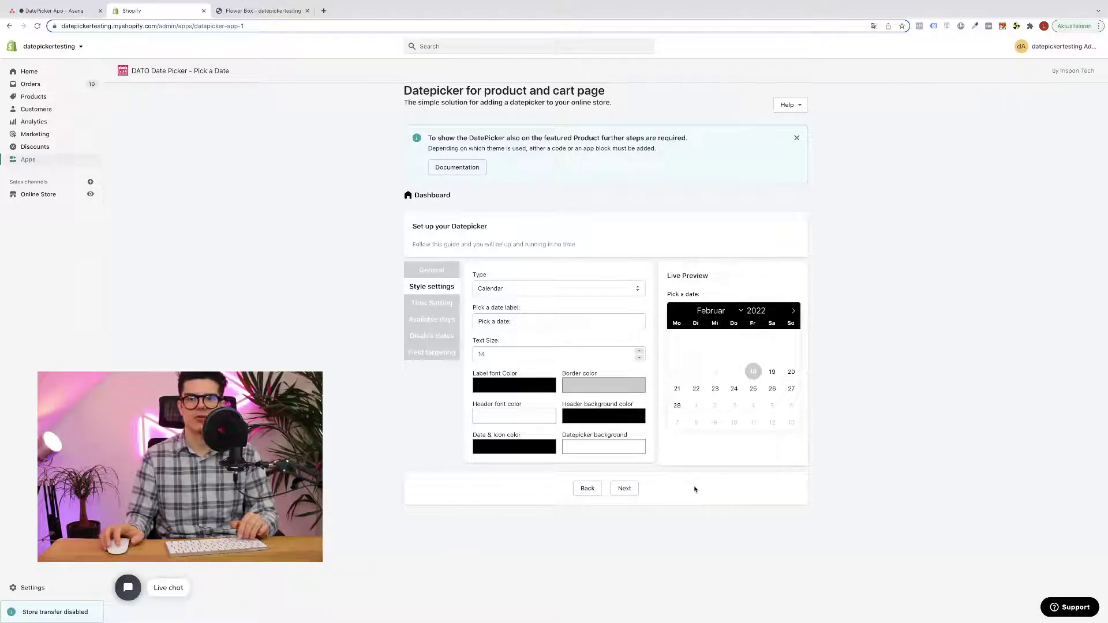
click(635, 491)
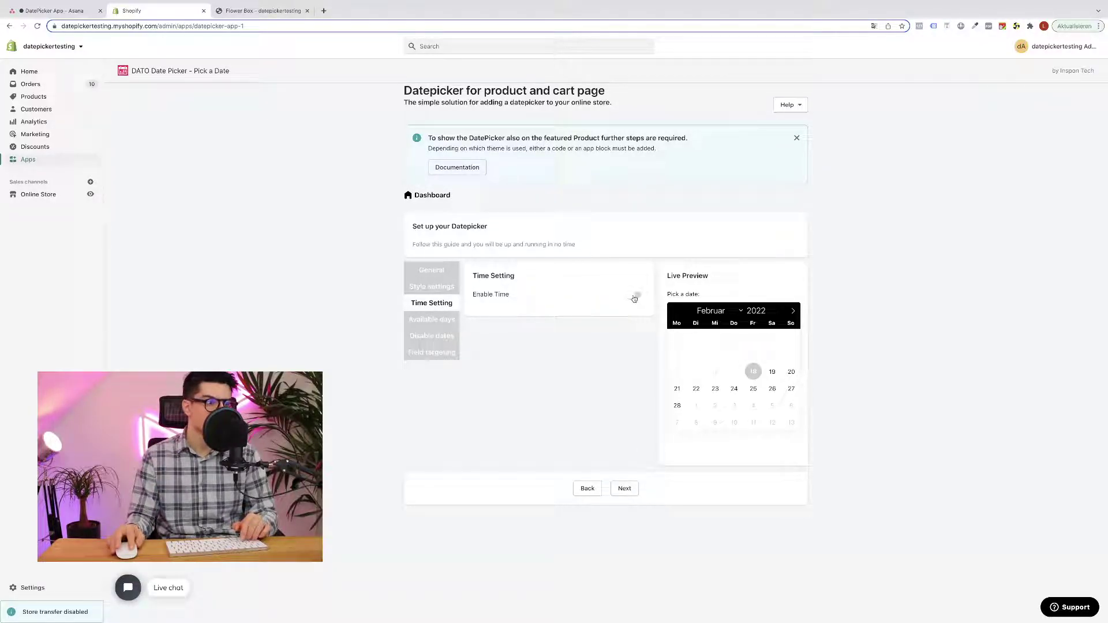
Turn on Enable Time, keeping the American (12 hours) time format.
click(635, 298)
click(596, 327)
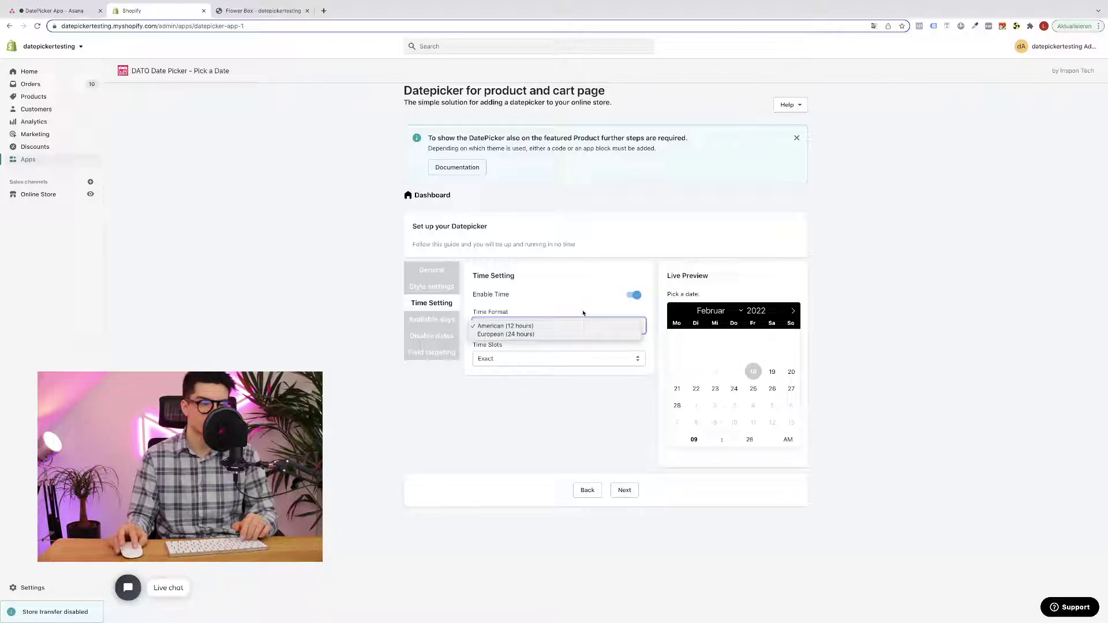
click(551, 318)
click(554, 360)
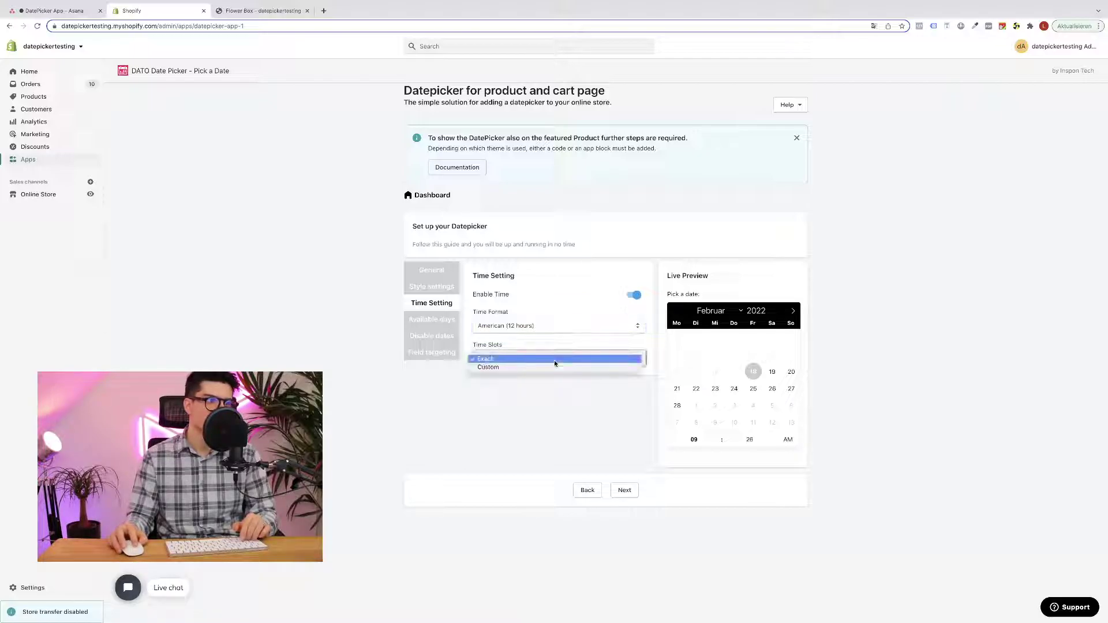
Choose Custom time slots and remove the leading colon from the time label.
click(552, 367)
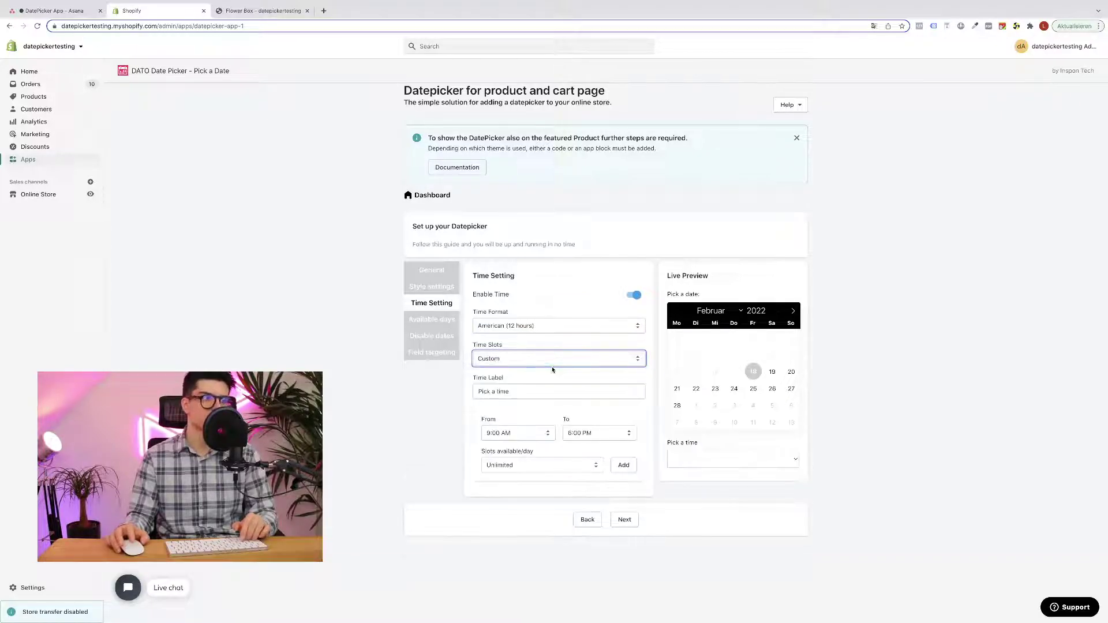
click(554, 388)
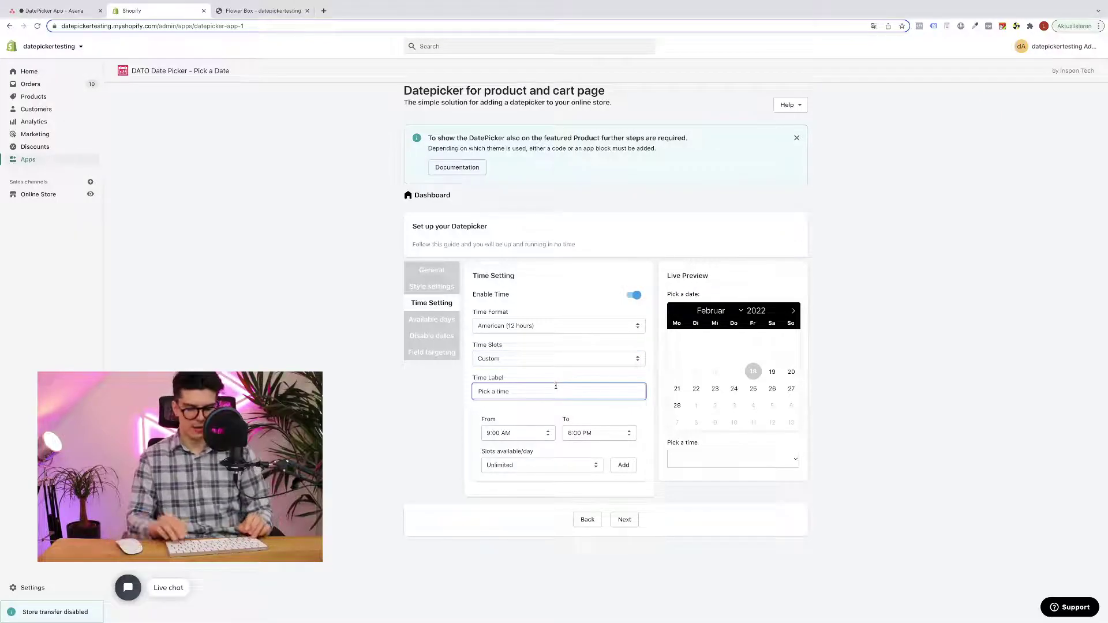
key(BackSpace)
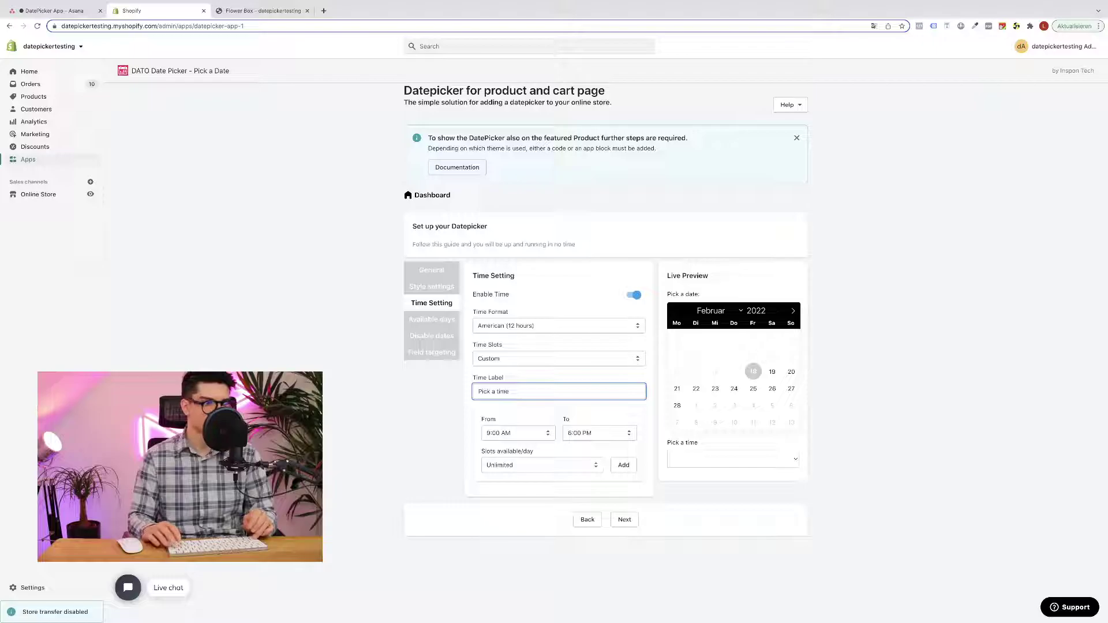
text(:)
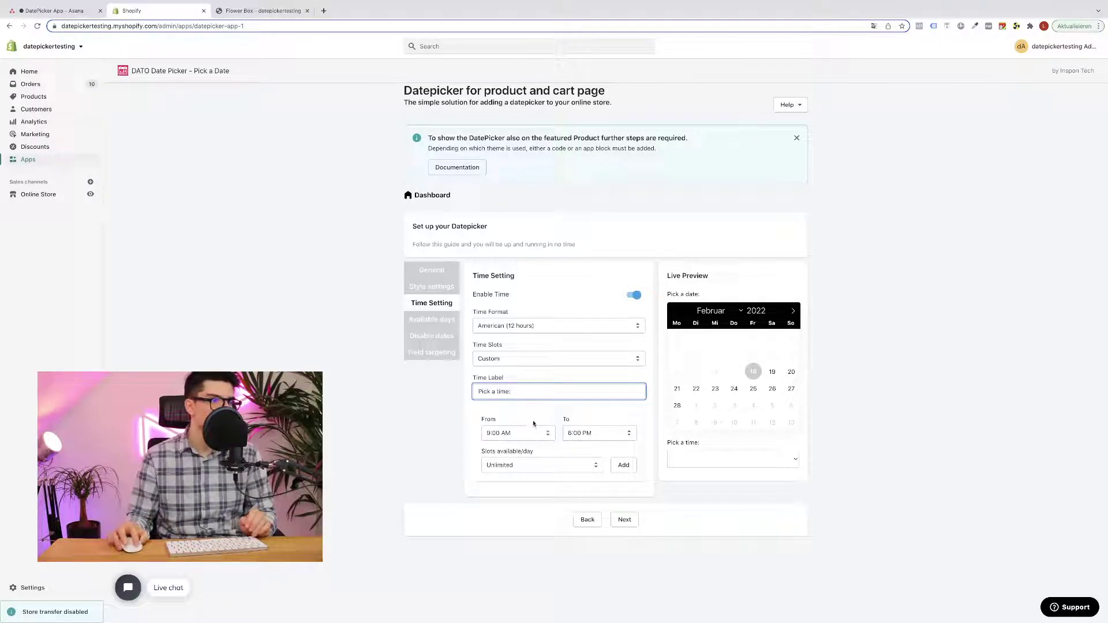
Add a 9:00 AM – 10:00 AM time slot allowing 5 bookings per day.
click(579, 433)
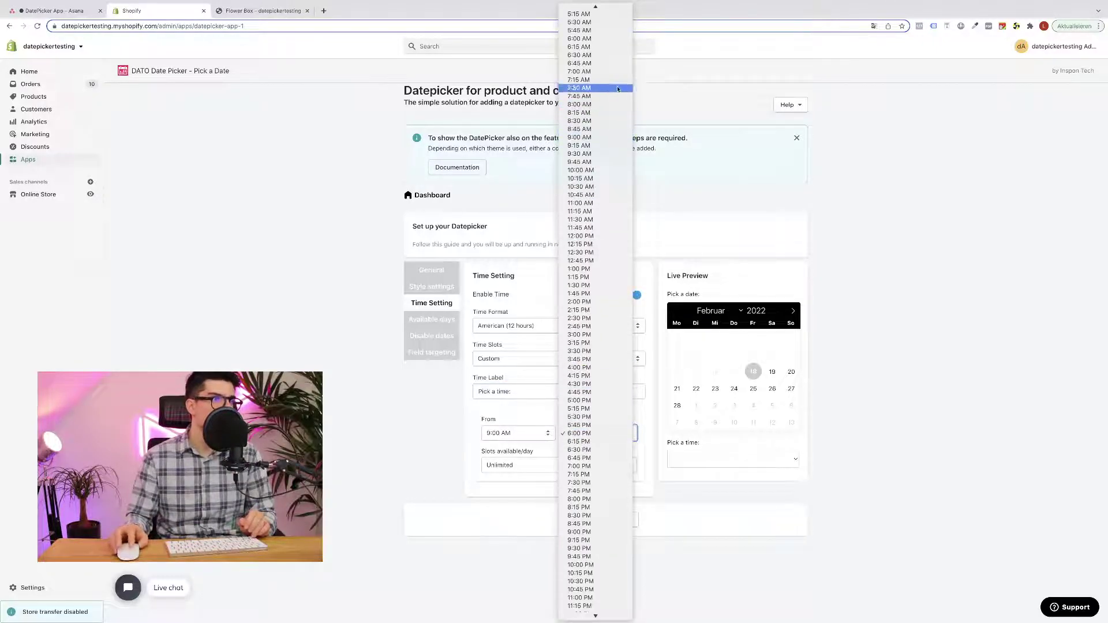
click(609, 171)
click(526, 465)
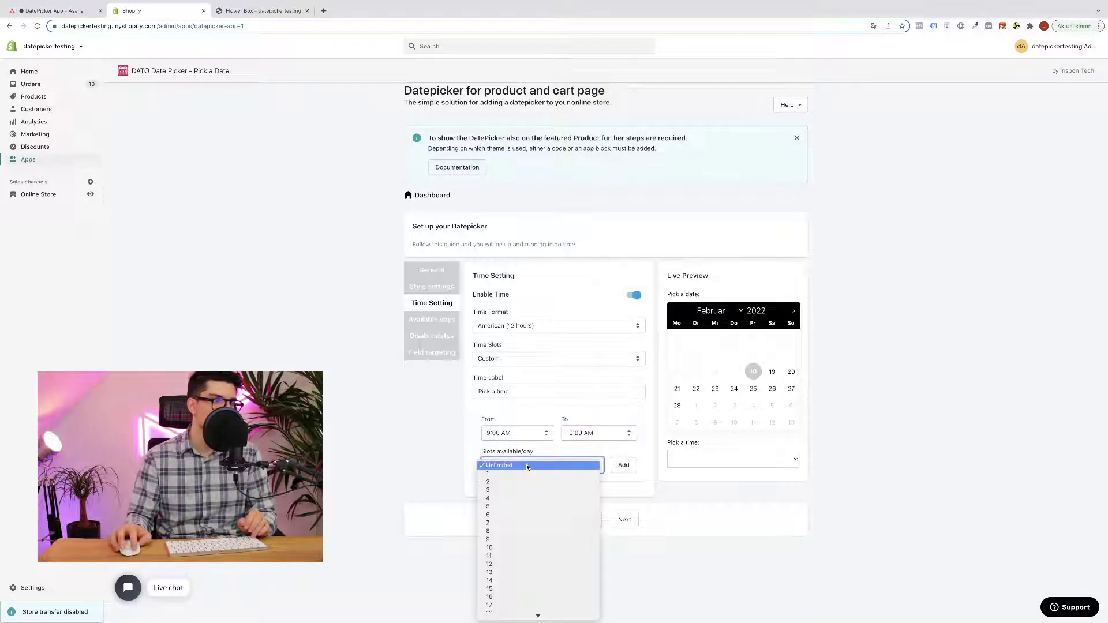
click(512, 506)
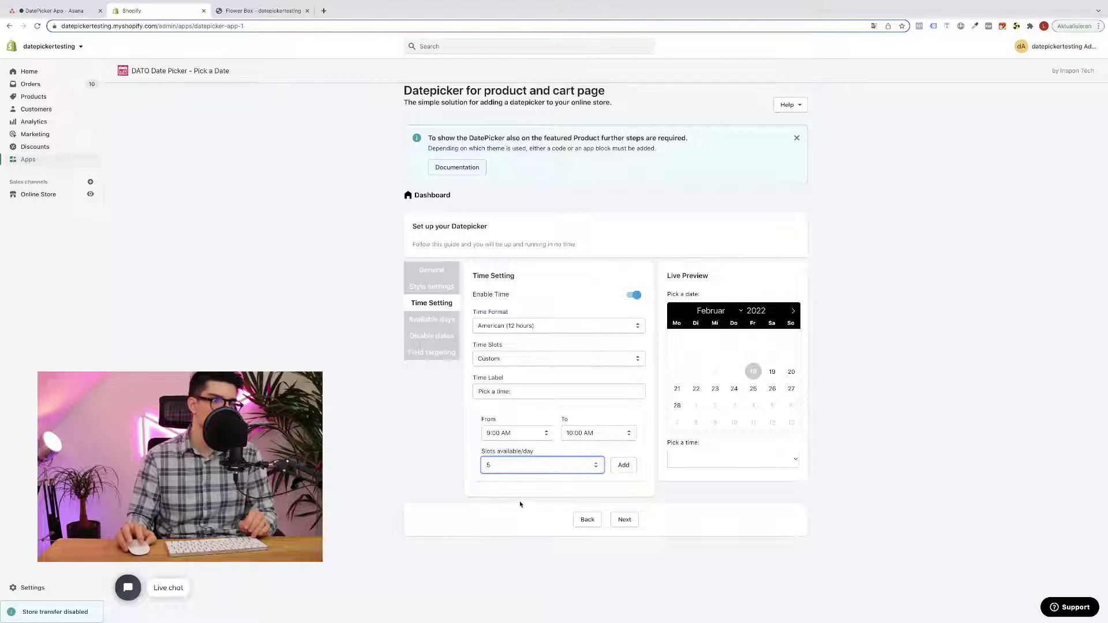
click(625, 465)
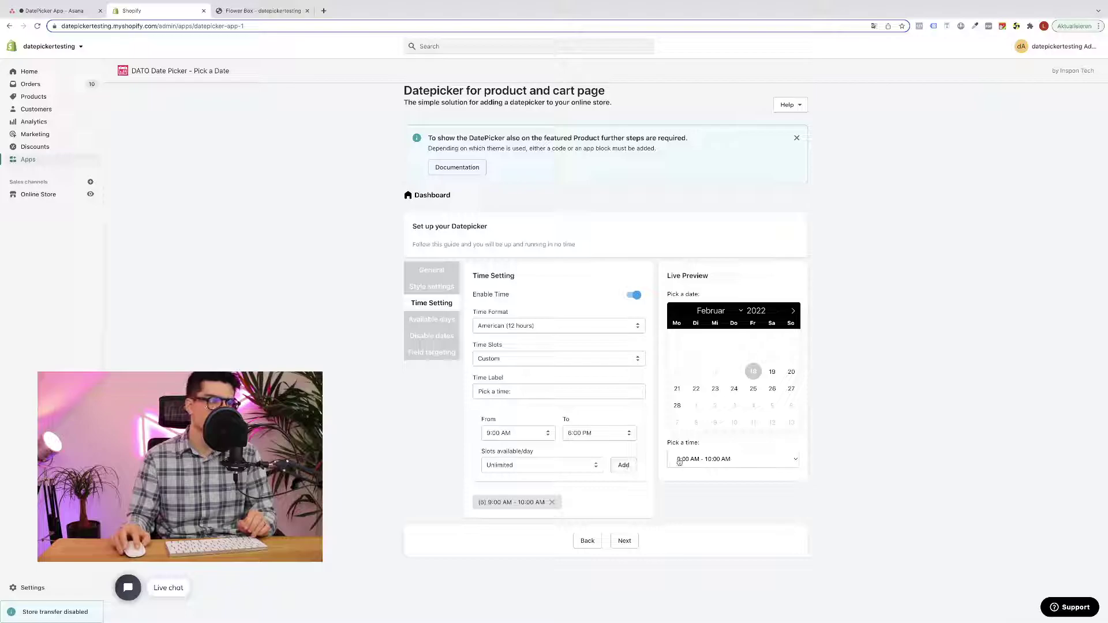
On Available days, offer customers a choice between local delivery and store pickup.
click(635, 542)
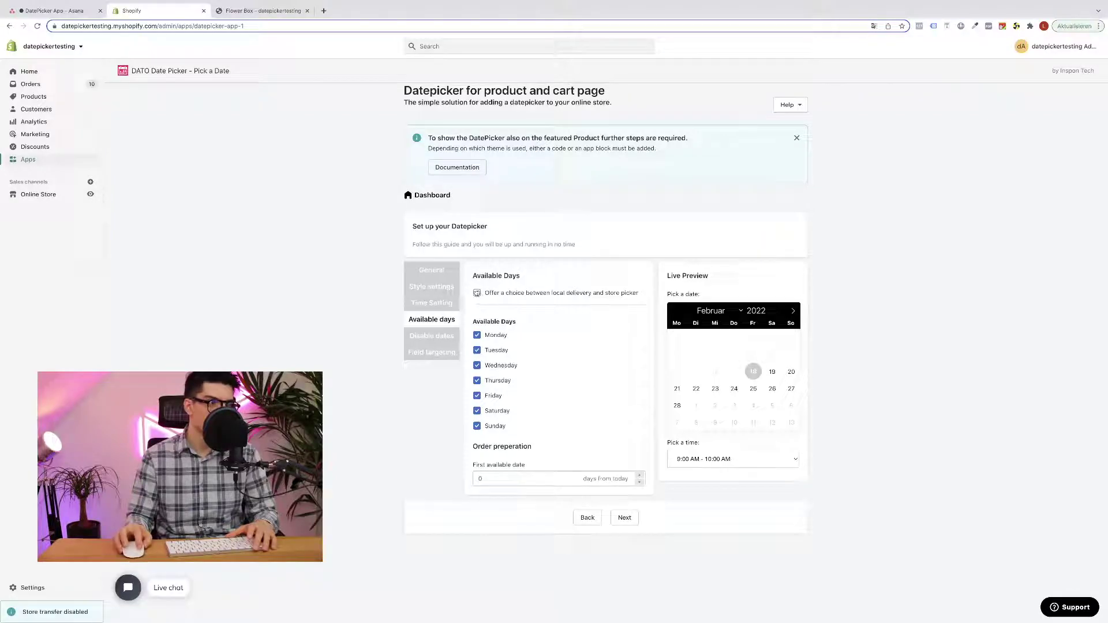
click(476, 294)
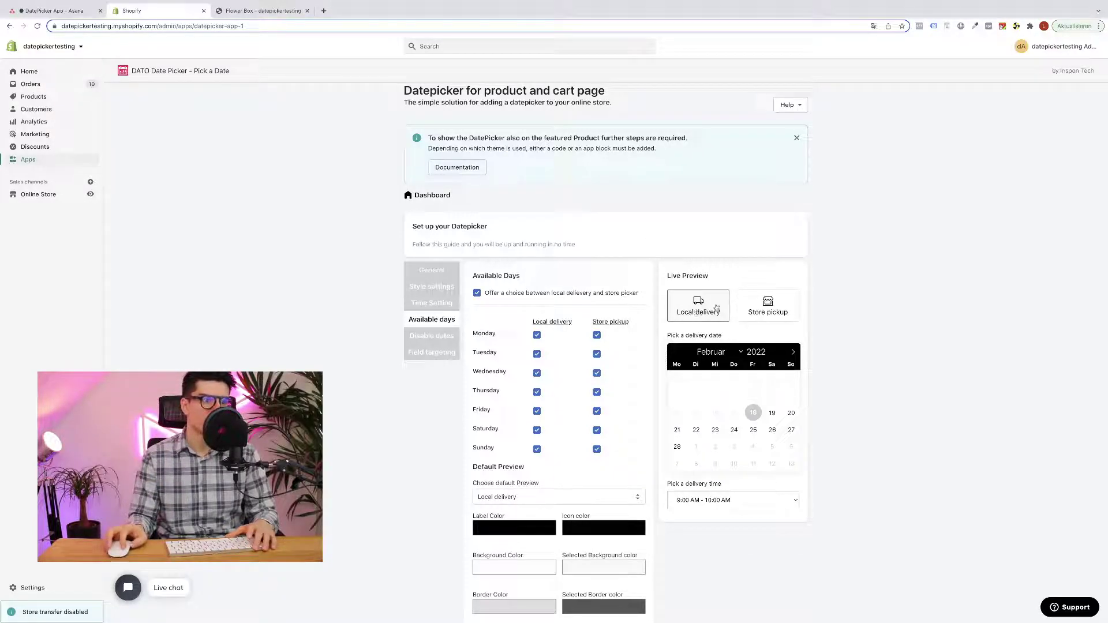
scroll(607, 320, down, 3)
scroll(520, 402, down, 1)
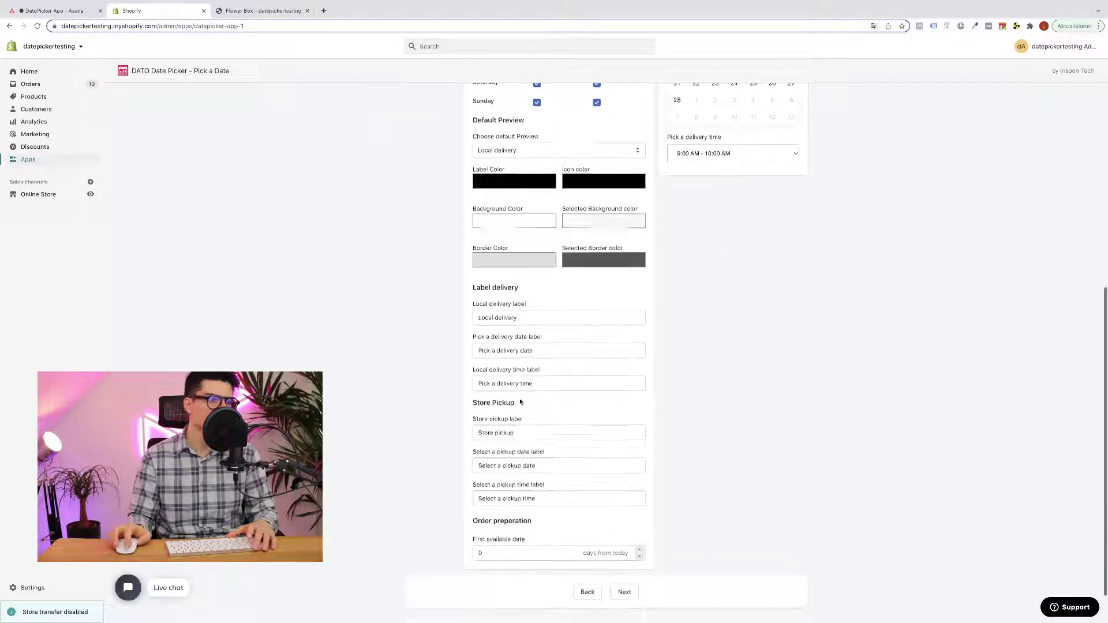
scroll(520, 402, up, 3)
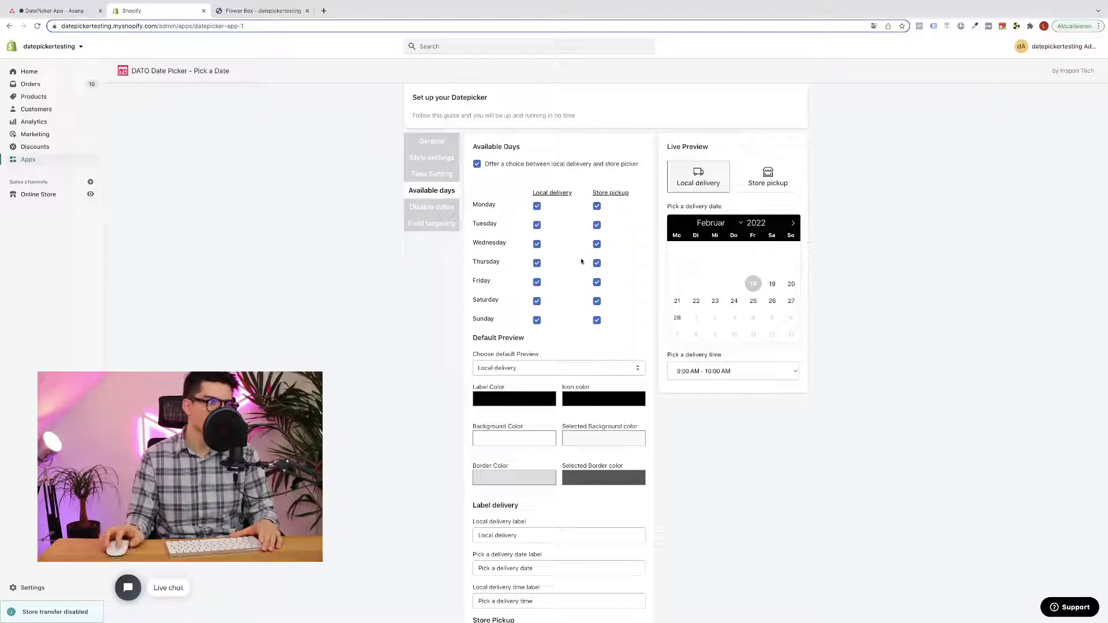
Untick Sunday for local delivery and Saturday and Sunday for store pickup.
click(537, 320)
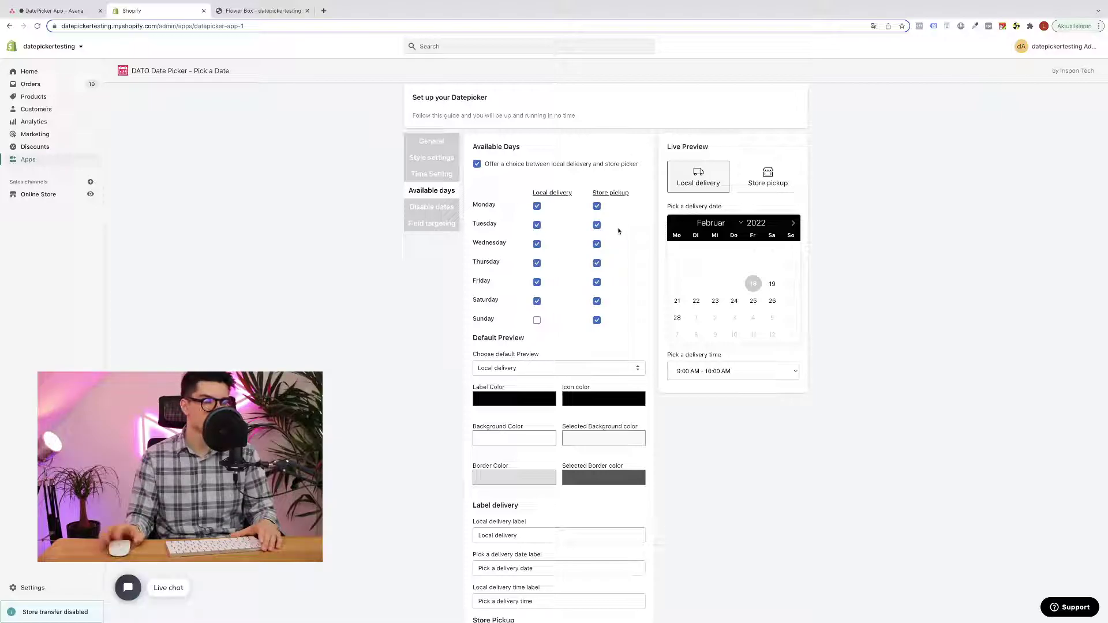
click(596, 301)
click(596, 319)
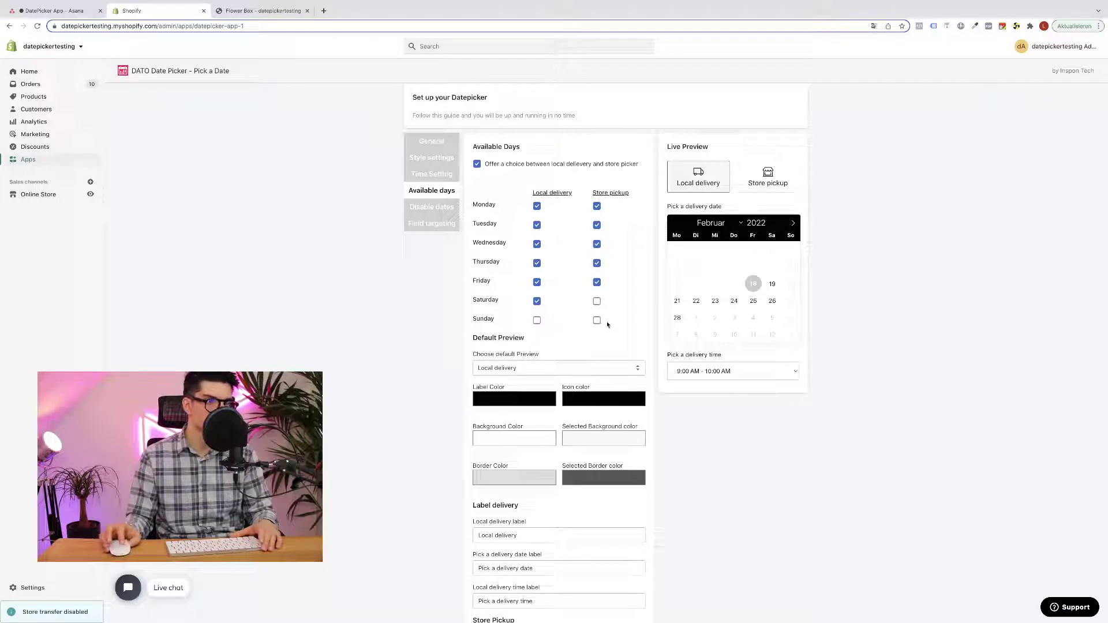
click(754, 285)
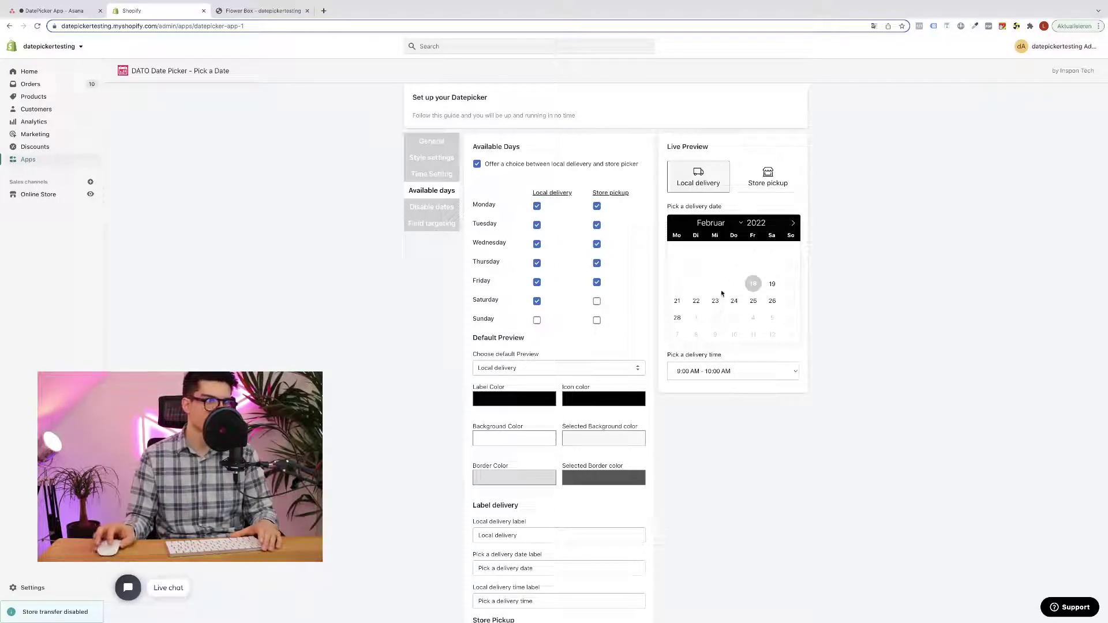
scroll(635, 334, down, 1)
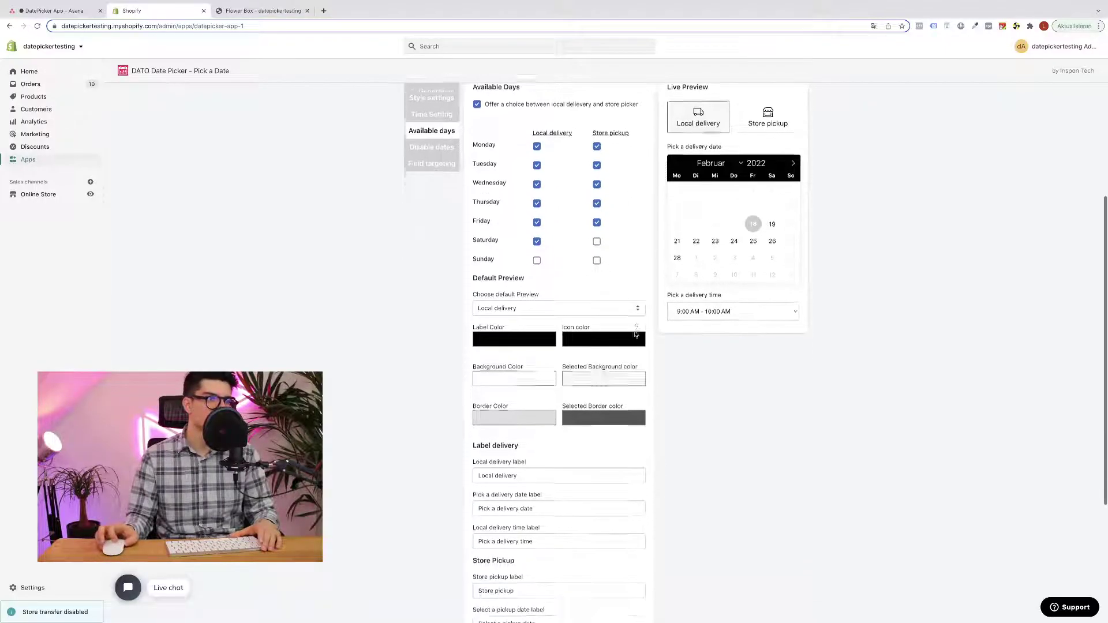
scroll(635, 334, down, 2)
scroll(631, 331, down, 2)
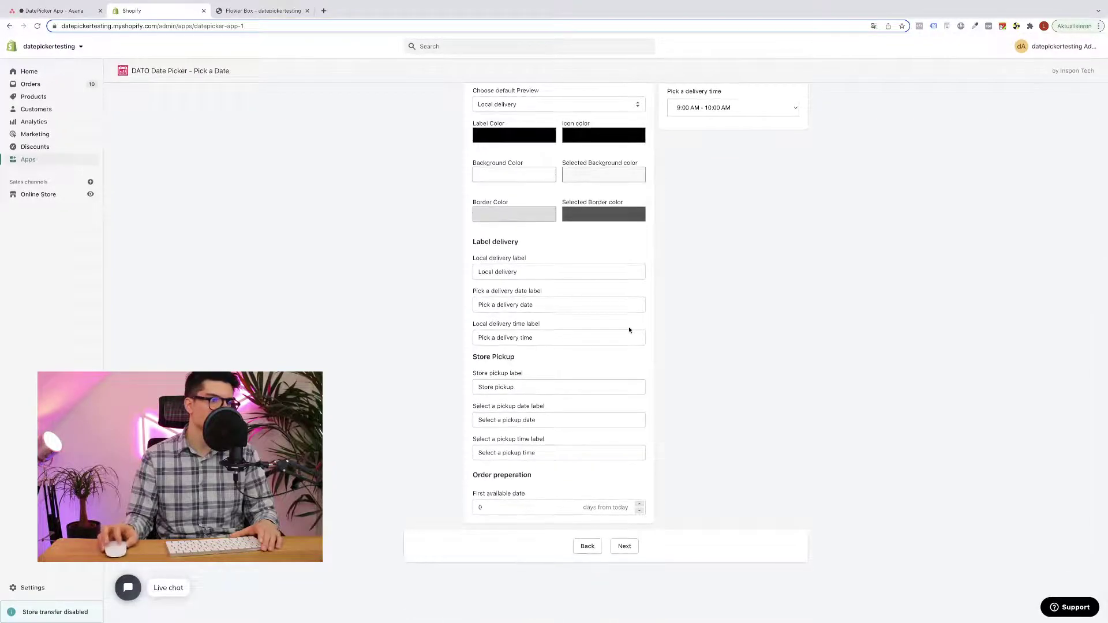
scroll(545, 506, up, 2)
scroll(606, 485, up, 1)
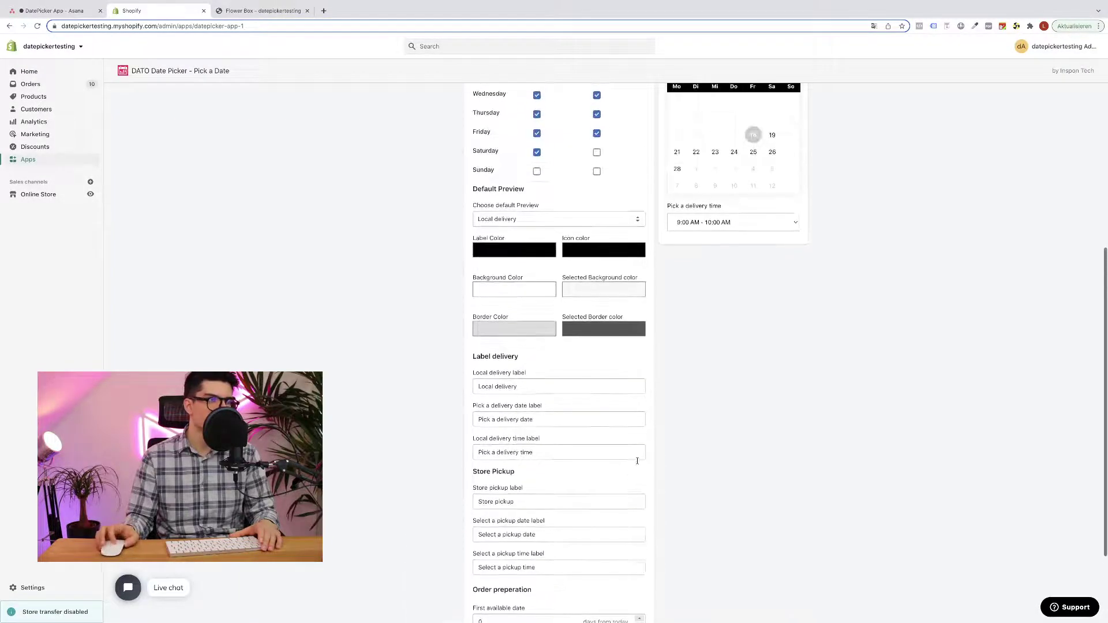
scroll(639, 464, up, 1)
scroll(637, 464, down, 1)
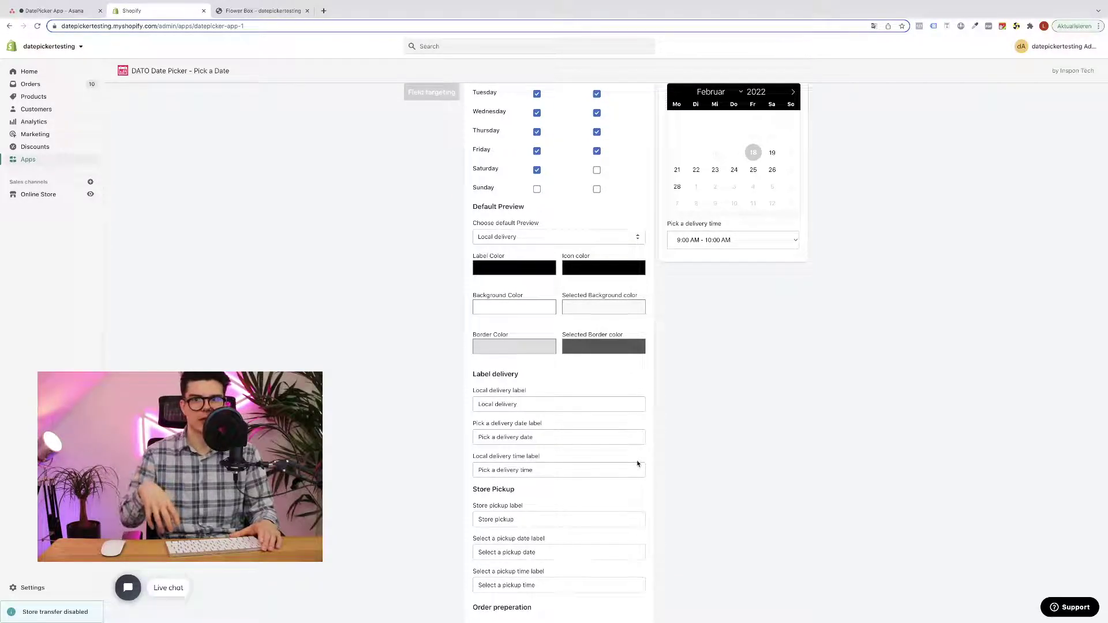
scroll(635, 461, down, 3)
scroll(632, 460, down, 1)
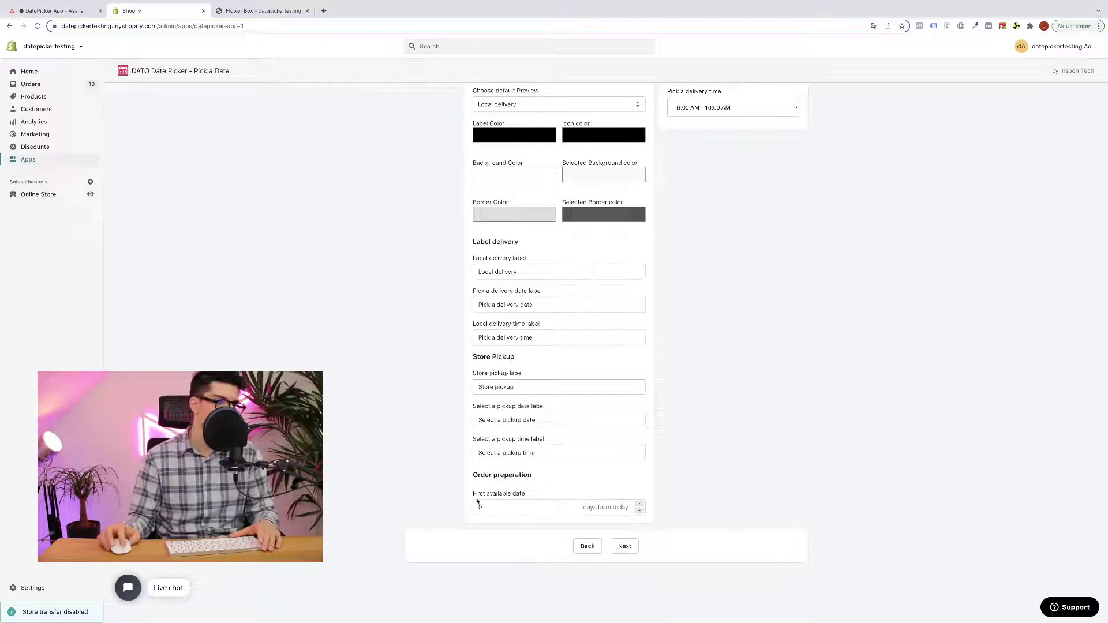
Leave Disable Date off, keep the default field targeting, and save the Test datepicker.
click(623, 547)
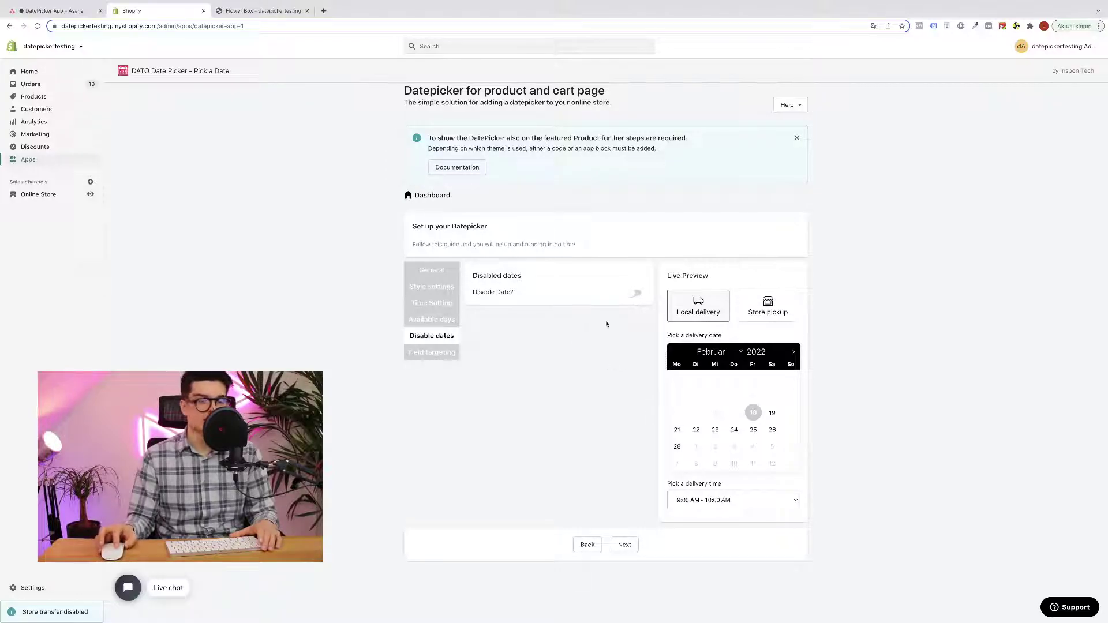
click(634, 295)
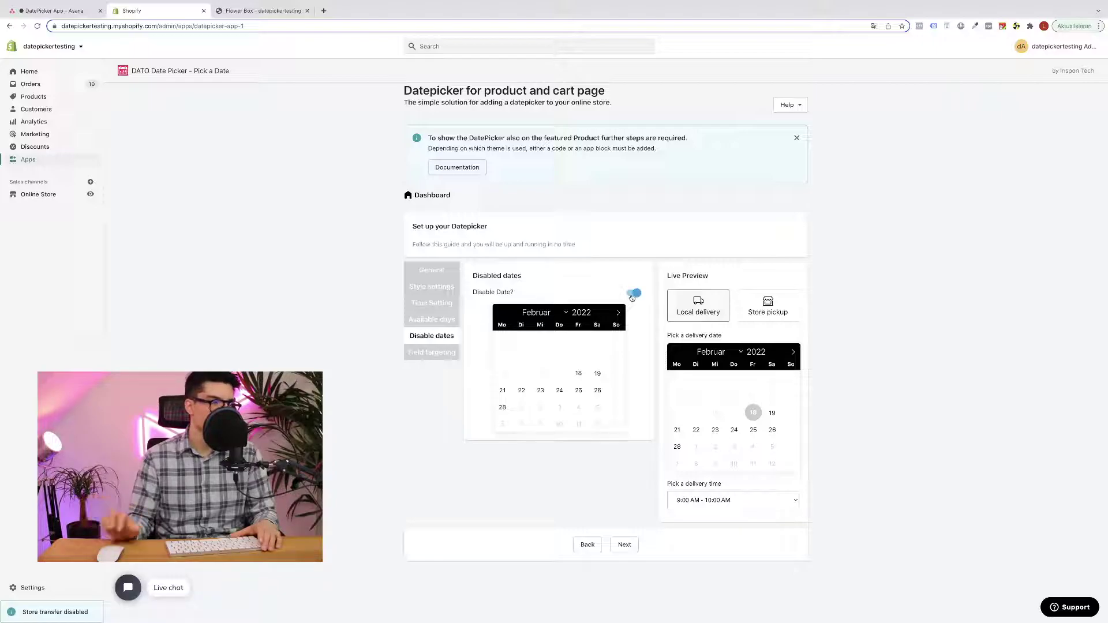
click(634, 294)
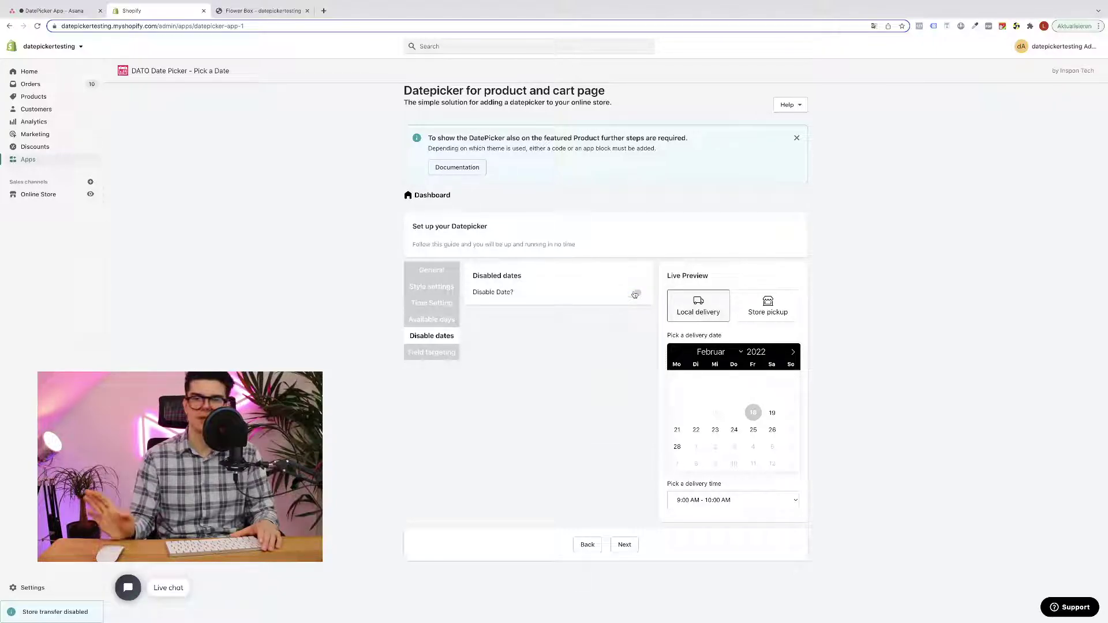
click(625, 544)
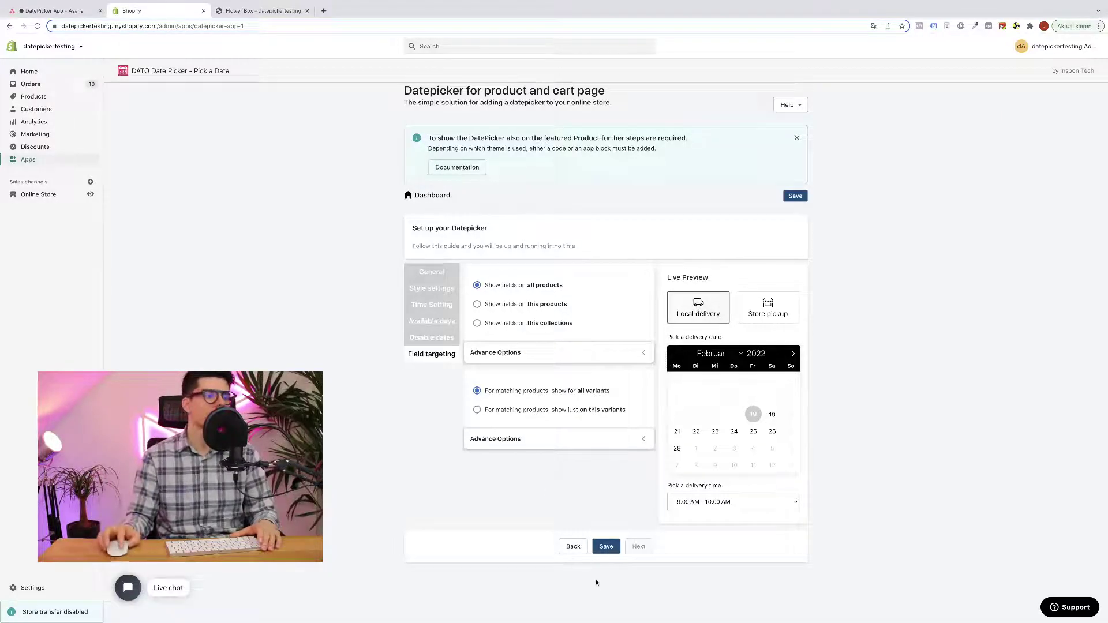
click(605, 547)
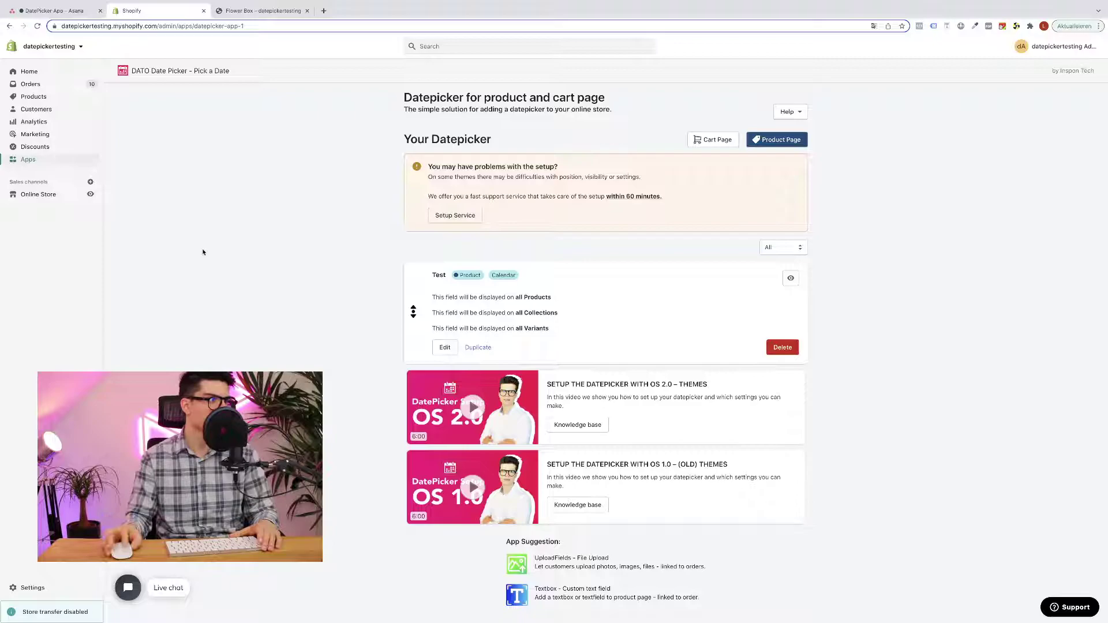
Open the Dawn theme editor from Online Store themes.
click(38, 194)
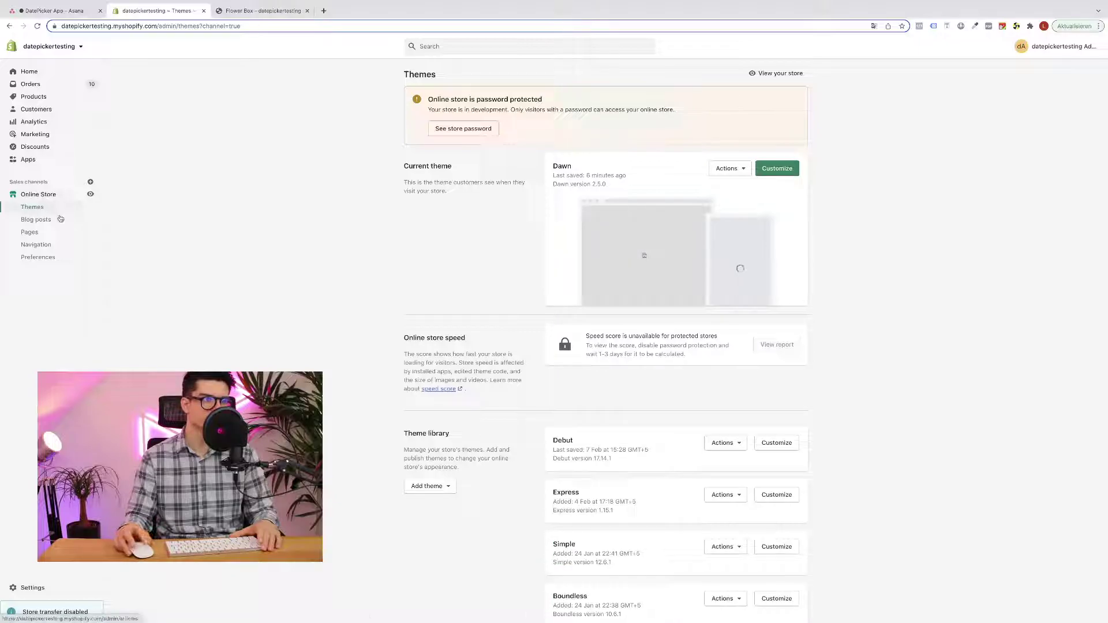
click(779, 169)
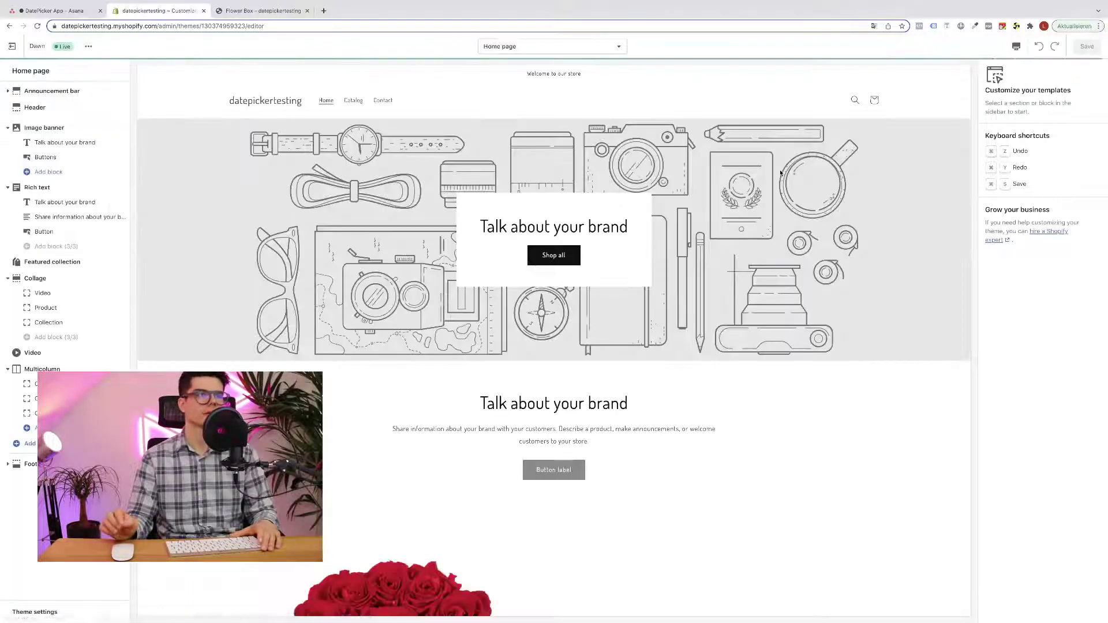
scroll(638, 272, down, 2)
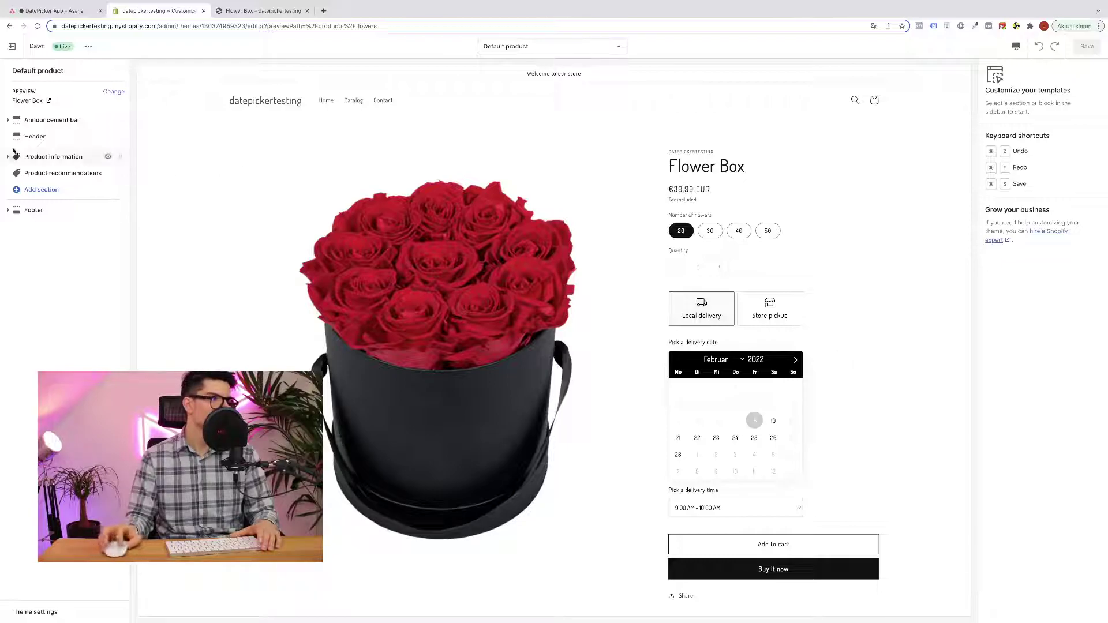
mouse_move(53, 157)
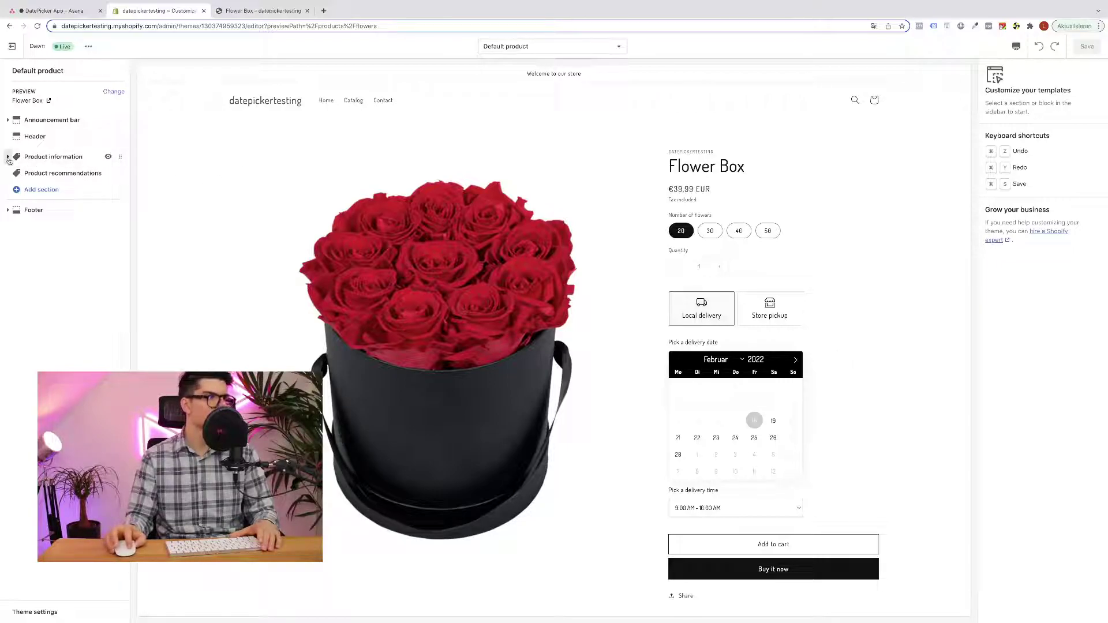
Add the 'Date Picker - Pick a Date' app block under Product information.
click(9, 159)
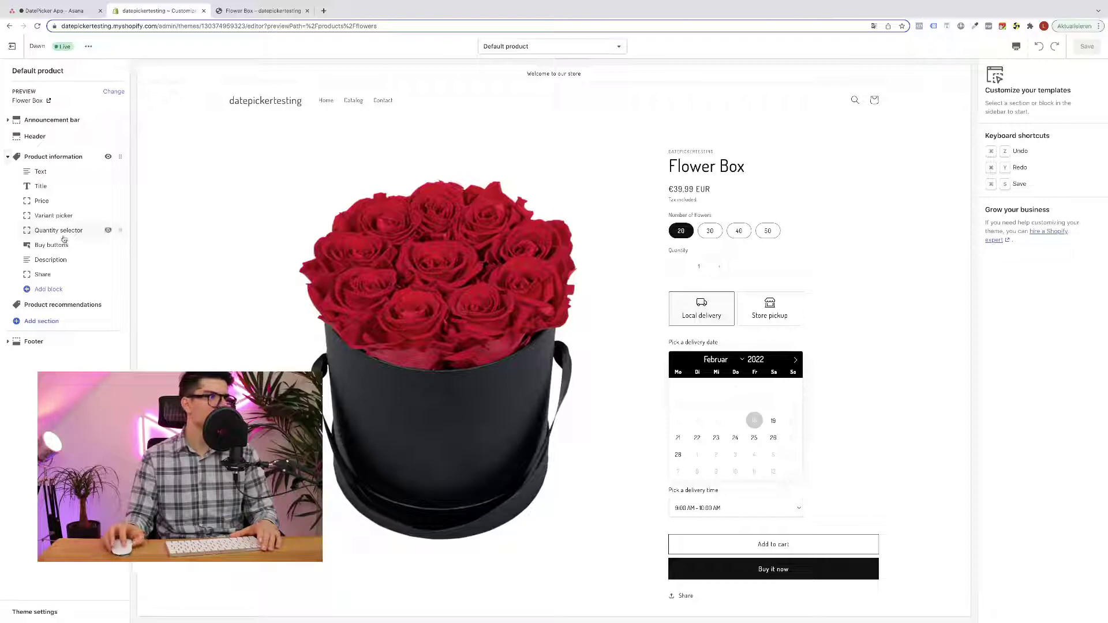
click(33, 291)
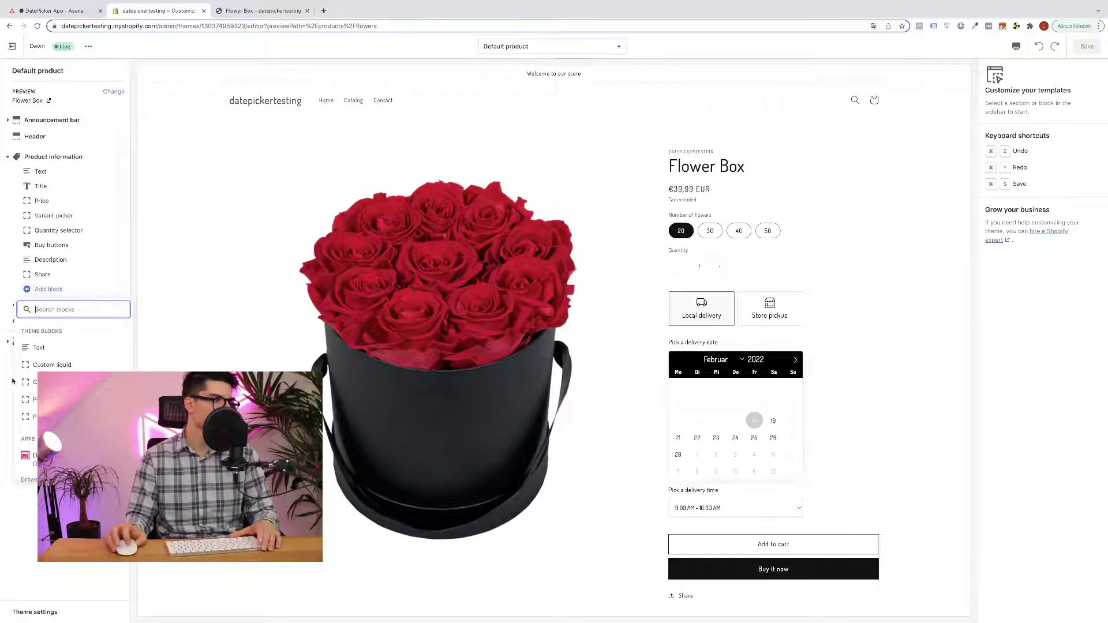
click(26, 456)
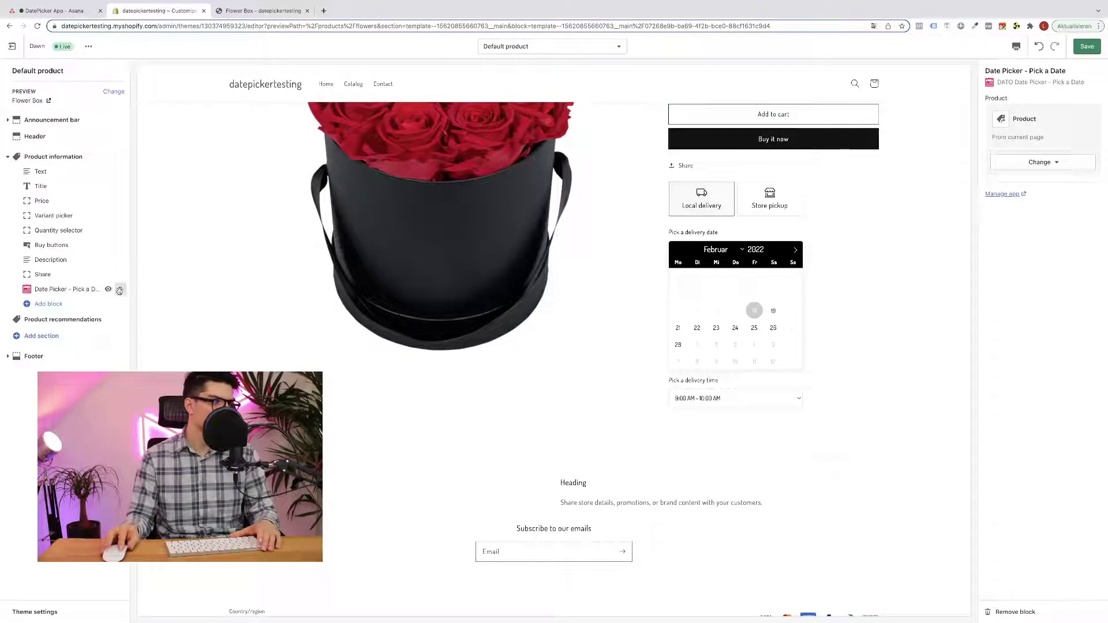
Place the Date Picker block below Variant picker and save the product template.
drag(120, 290, 114, 249)
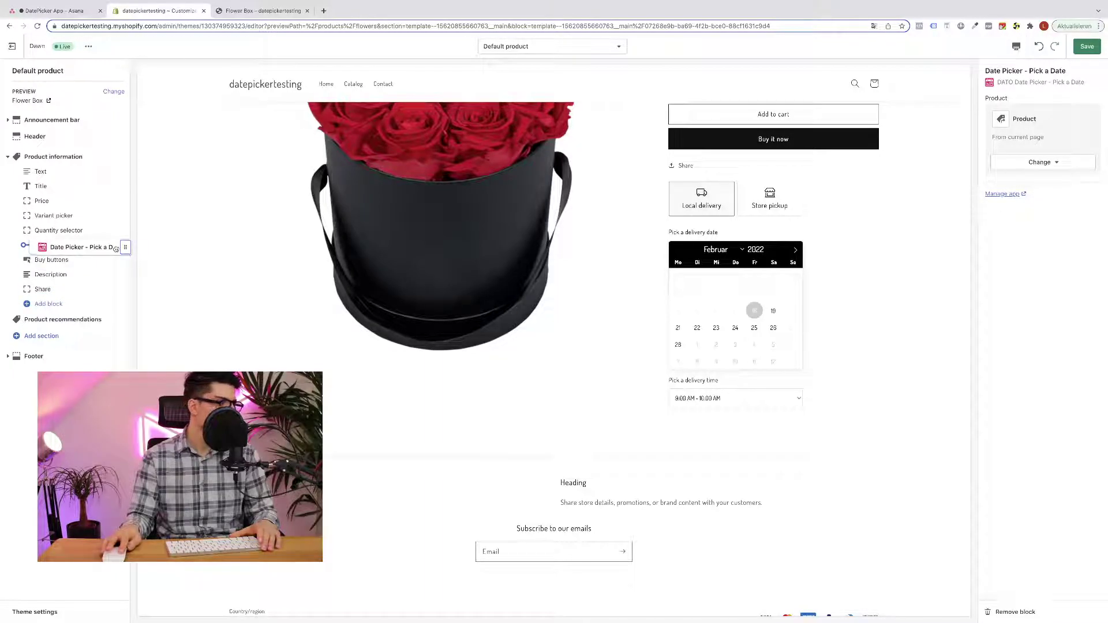
drag(115, 249, 115, 233)
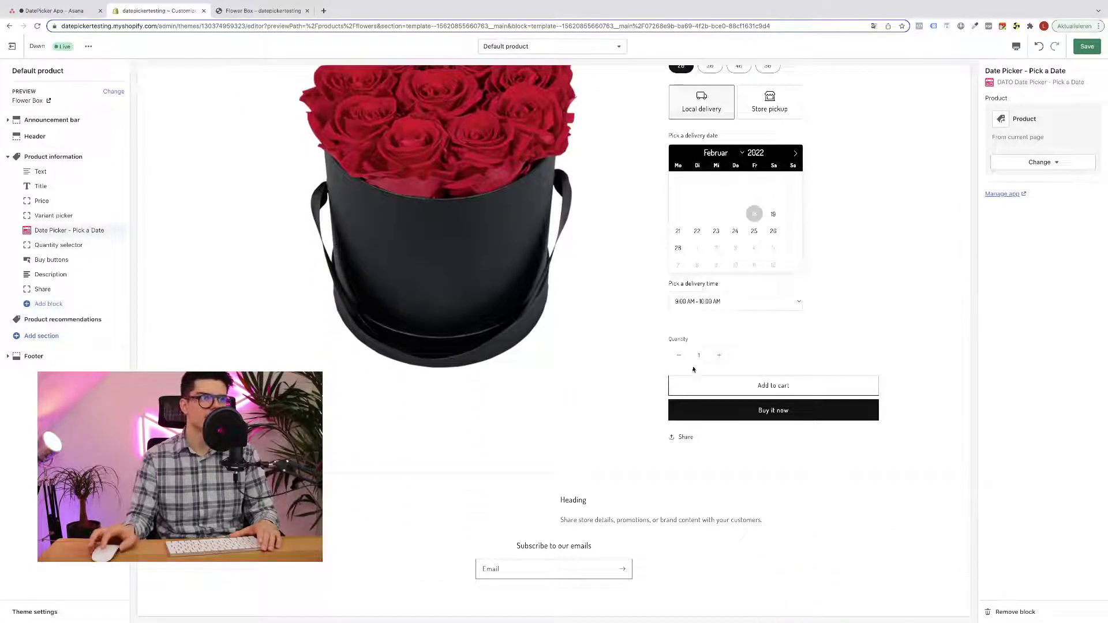
scroll(709, 223, up, 1)
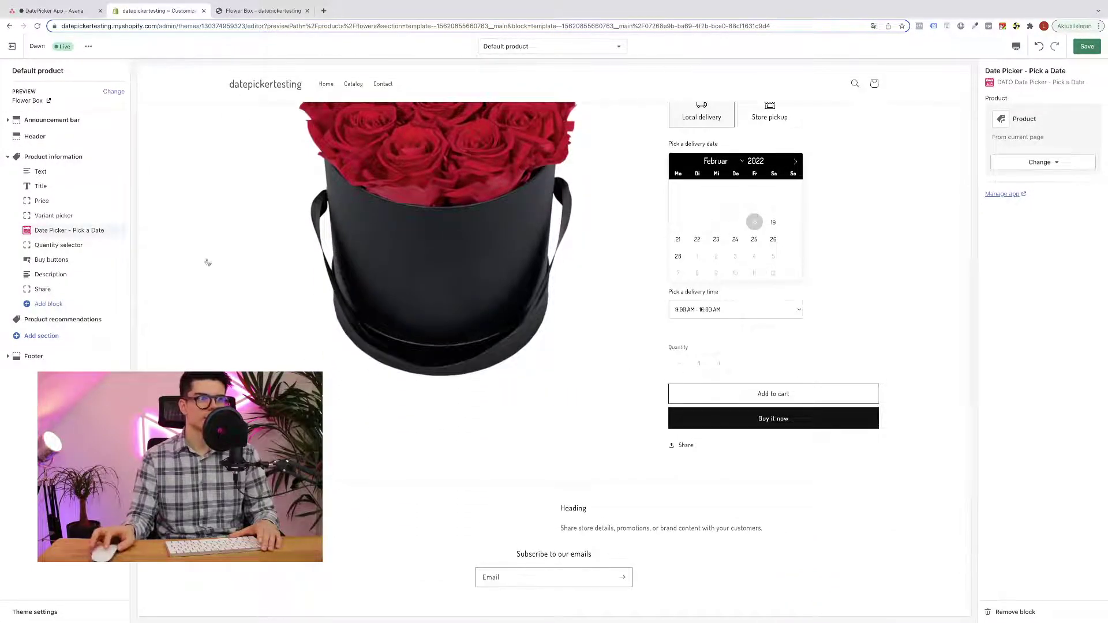
click(71, 230)
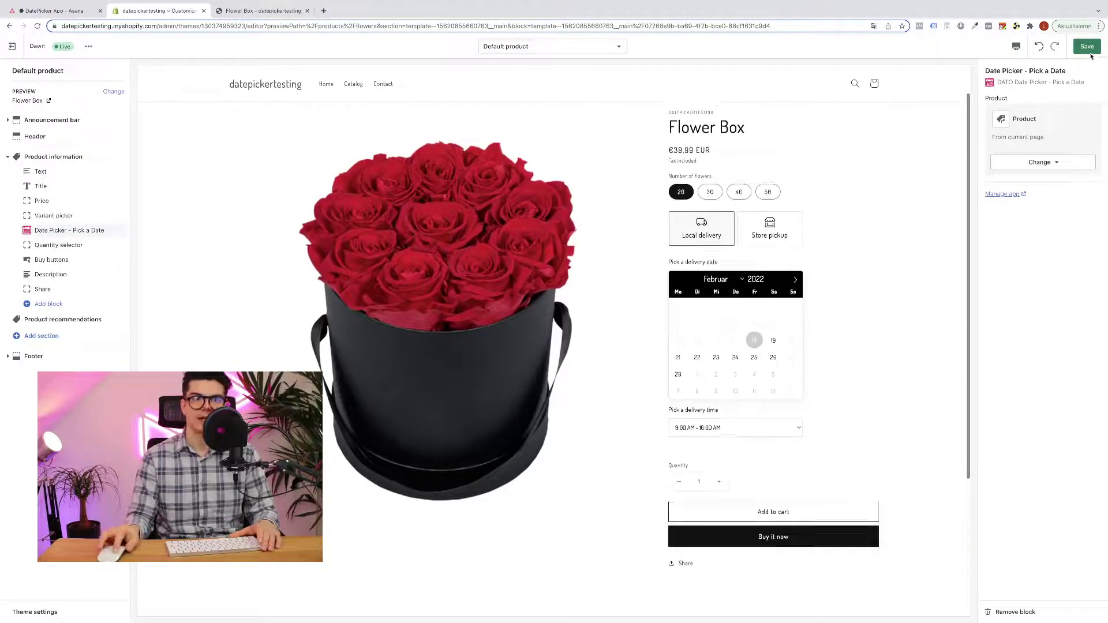
click(1087, 45)
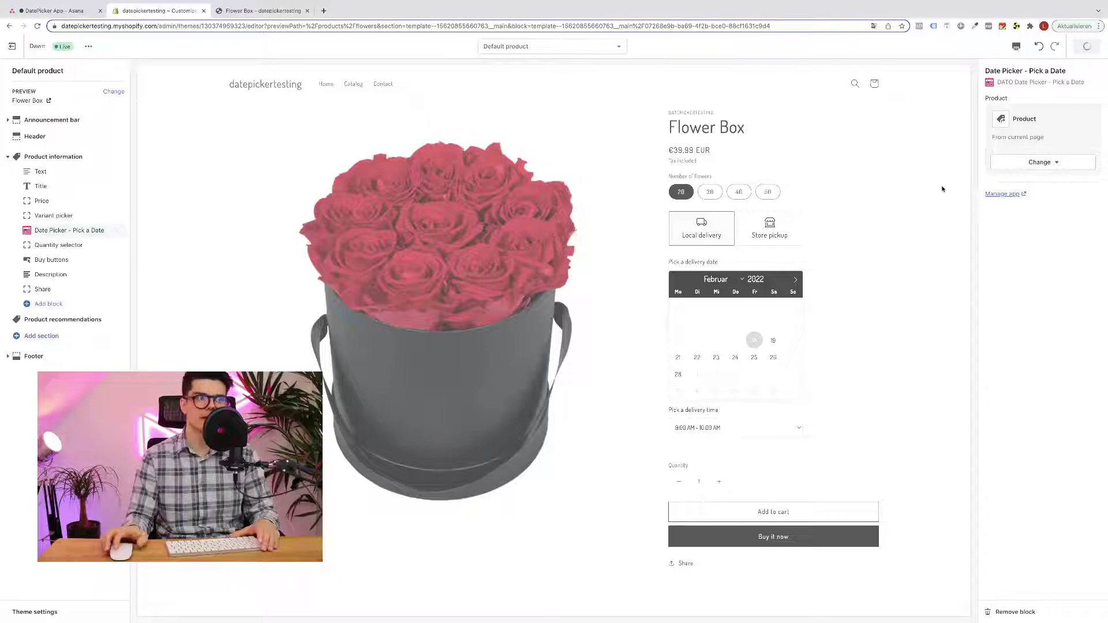